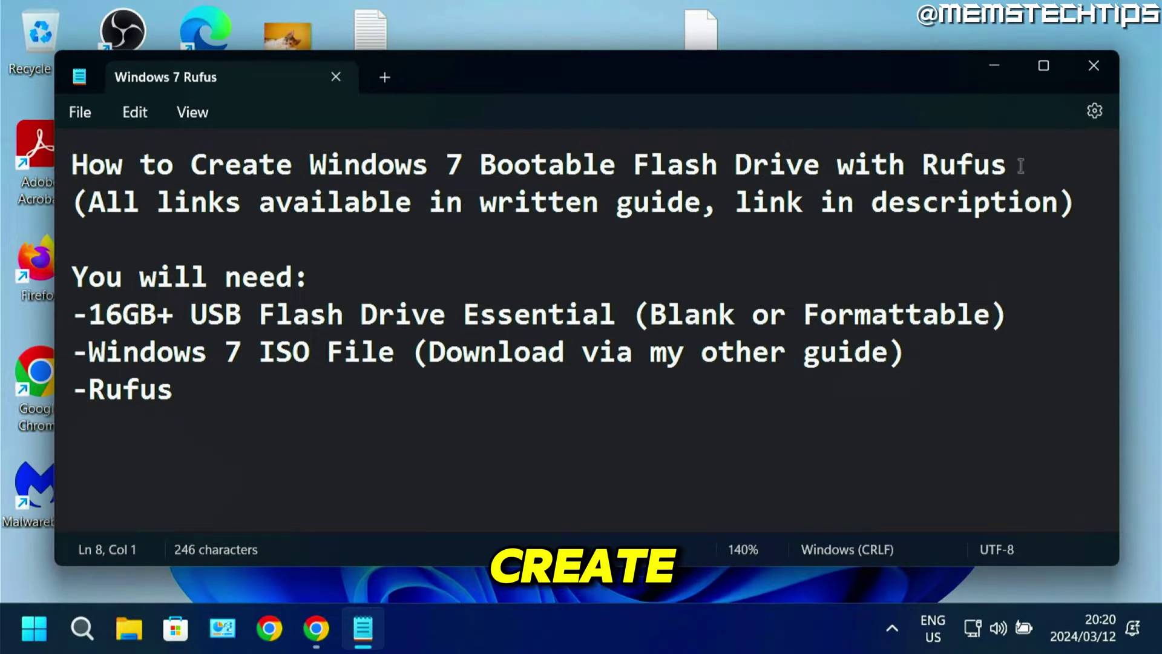
# Highlight the tutorial title, the written-guide note and its link in the Notepad notes.
pyautogui.moveTo(1020, 165); pyautogui.dragTo(85, 177)
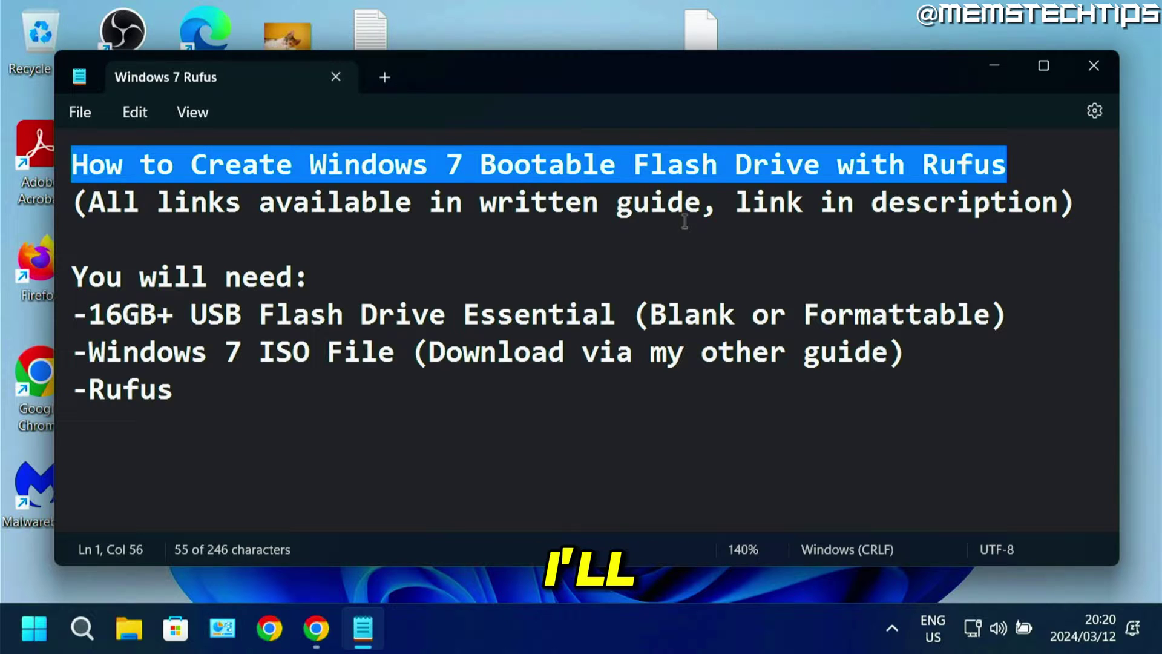
pyautogui.moveTo(701, 204); pyautogui.dragTo(96, 201)
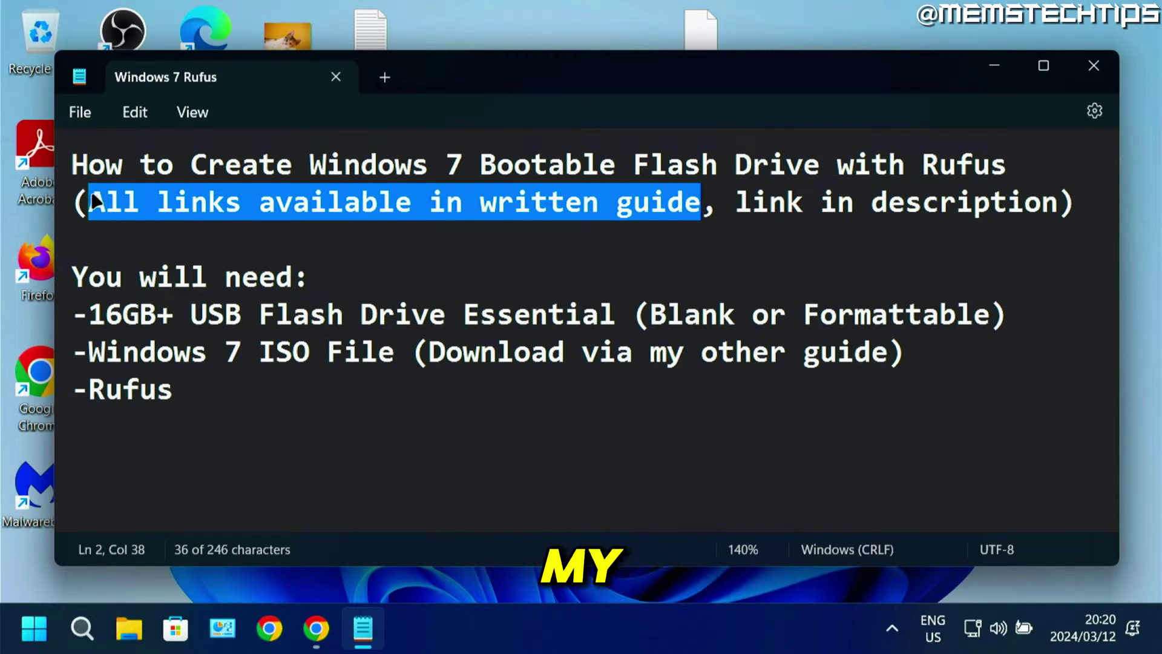
pyautogui.moveTo(737, 204); pyautogui.dragTo(1063, 209)
pyautogui.click(81, 266)
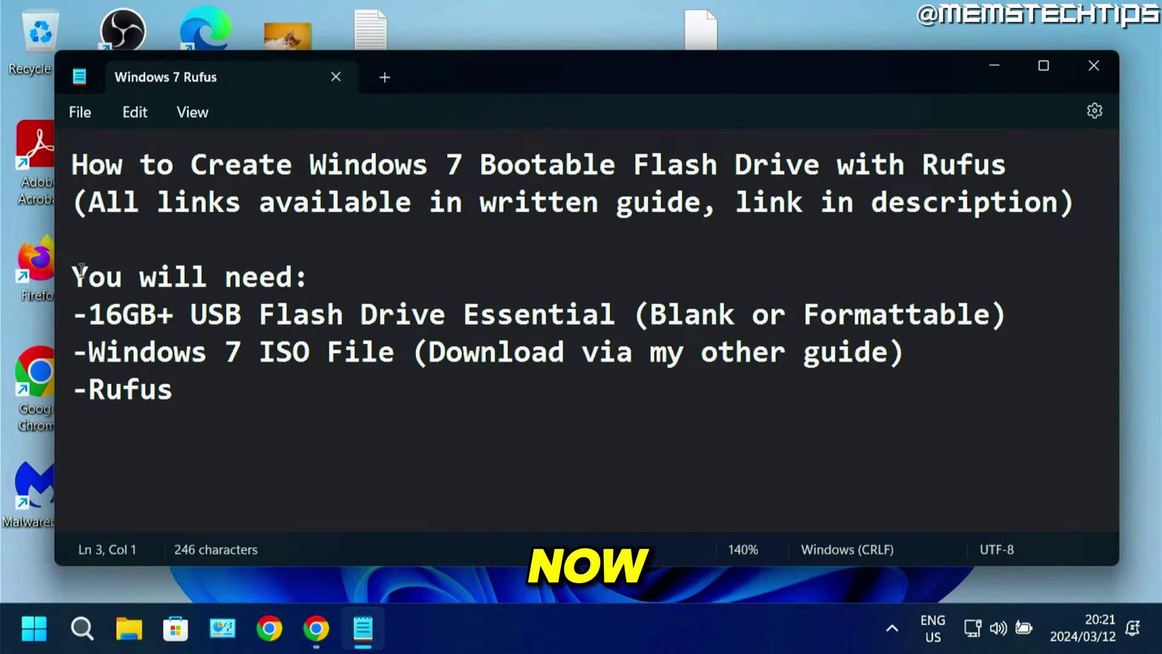
# Highlight the 'You will need' items (16GB+ USB drive, Windows 7 ISO), then minimize to show W7SP1x64.iso.
pyautogui.moveTo(73, 277); pyautogui.dragTo(300, 279)
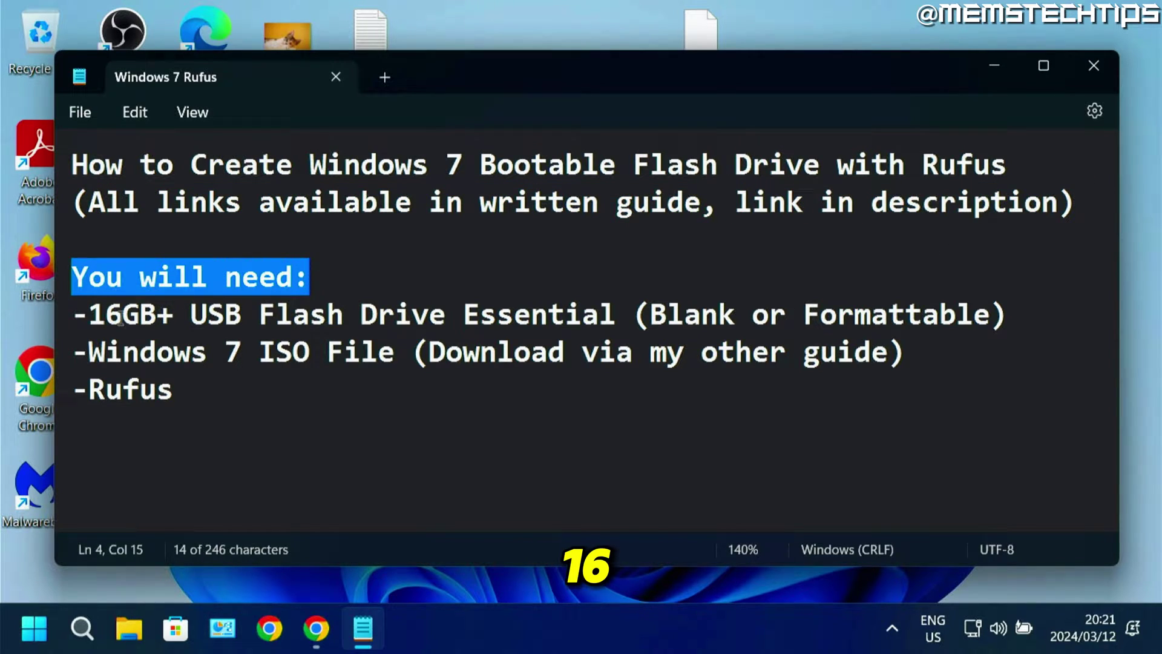
pyautogui.moveTo(88, 316); pyautogui.dragTo(992, 315)
pyautogui.click(599, 327)
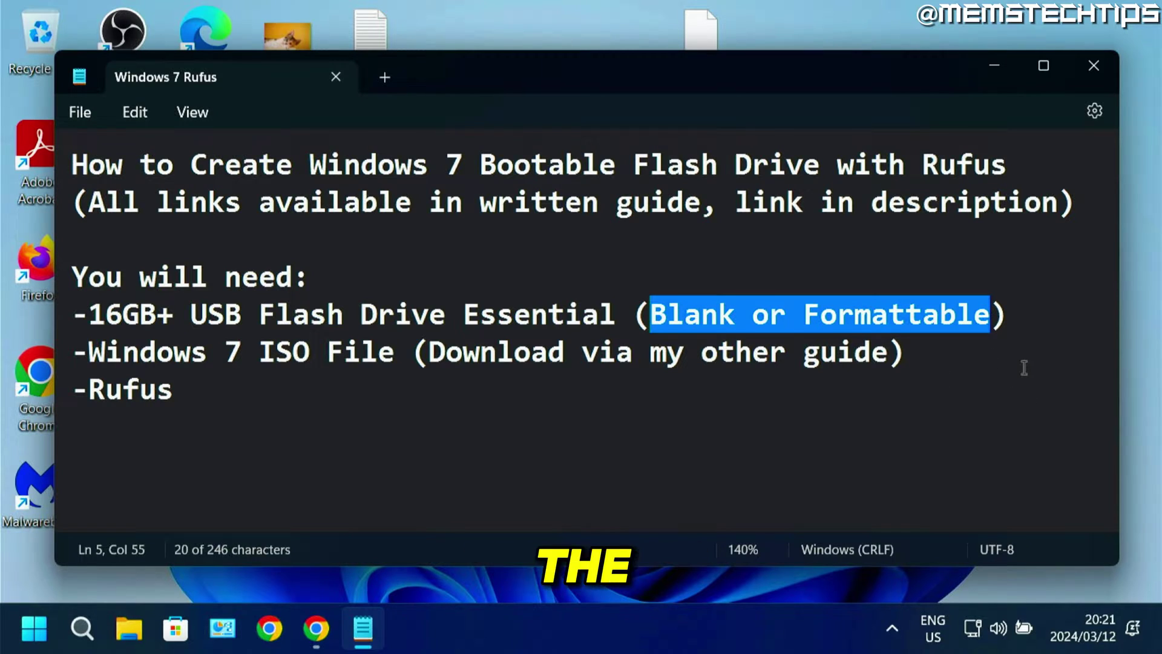
pyautogui.moveTo(90, 351); pyautogui.dragTo(888, 363)
pyautogui.click(994, 66)
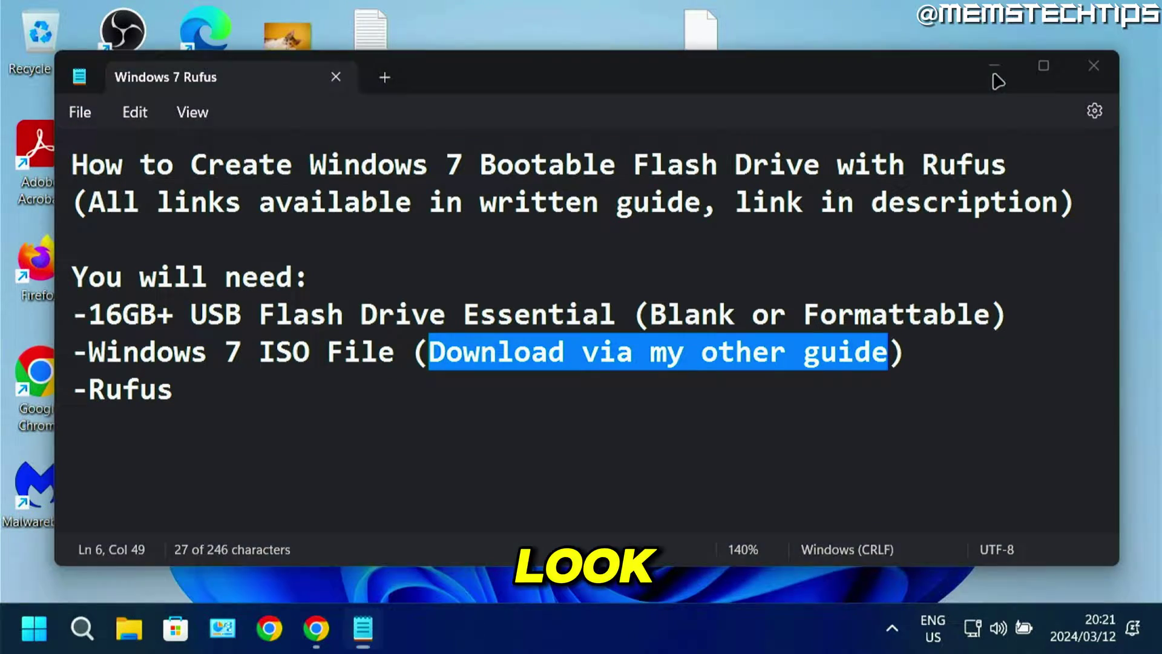
pyautogui.moveTo(667, 41); pyautogui.dragTo(698, 30)
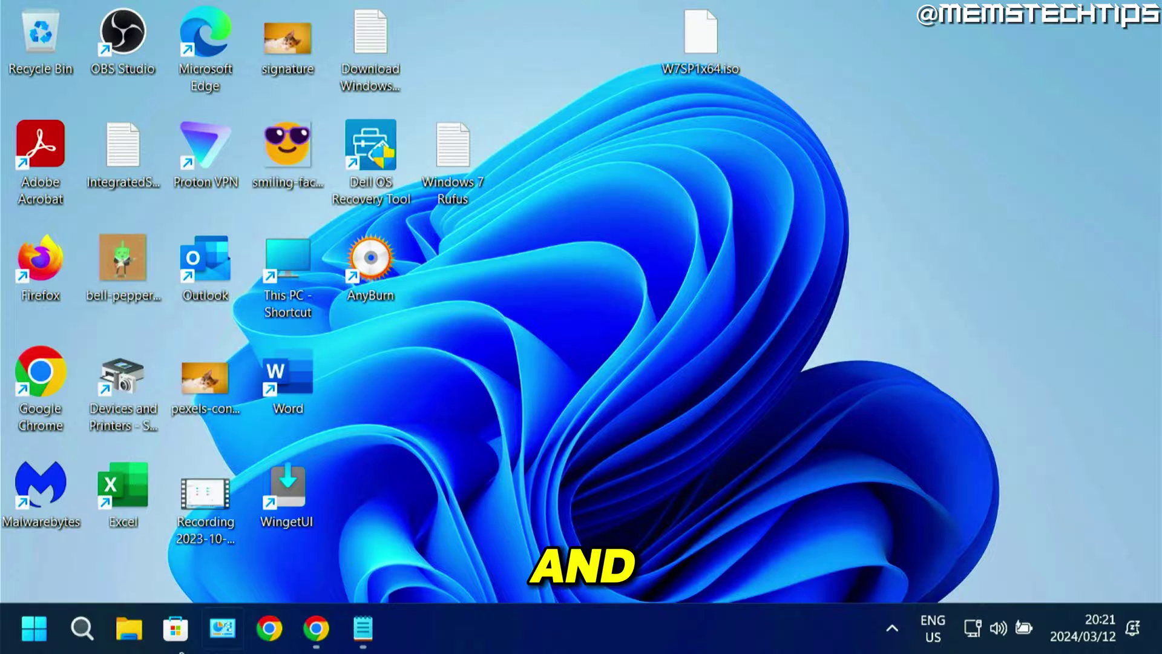
pyautogui.click(331, 632)
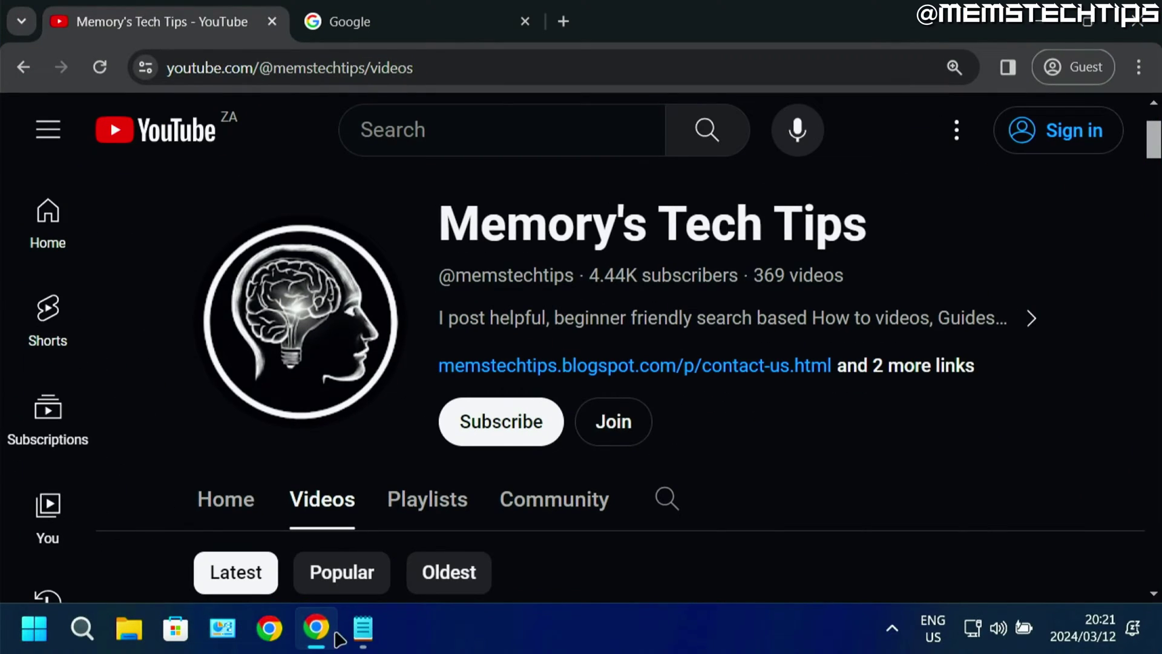
pyautogui.moveTo(1157, 139); pyautogui.dragTo(1157, 194)
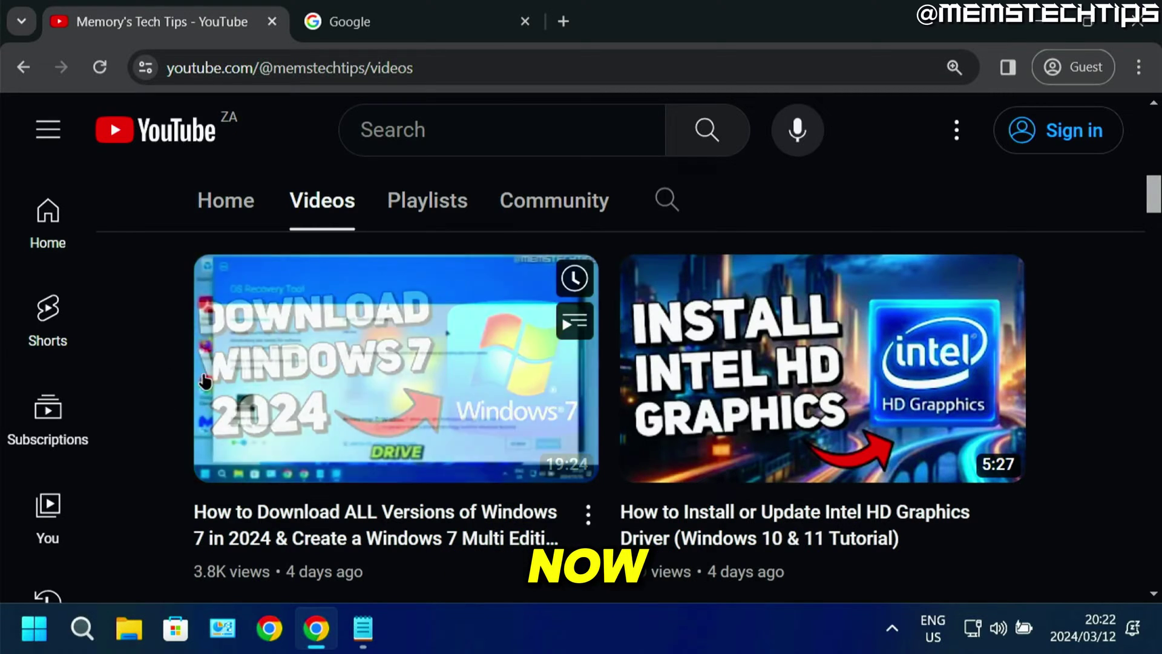
# Point out the Rufus requirement in the notes, then return to Chrome.
pyautogui.click(1051, 28)
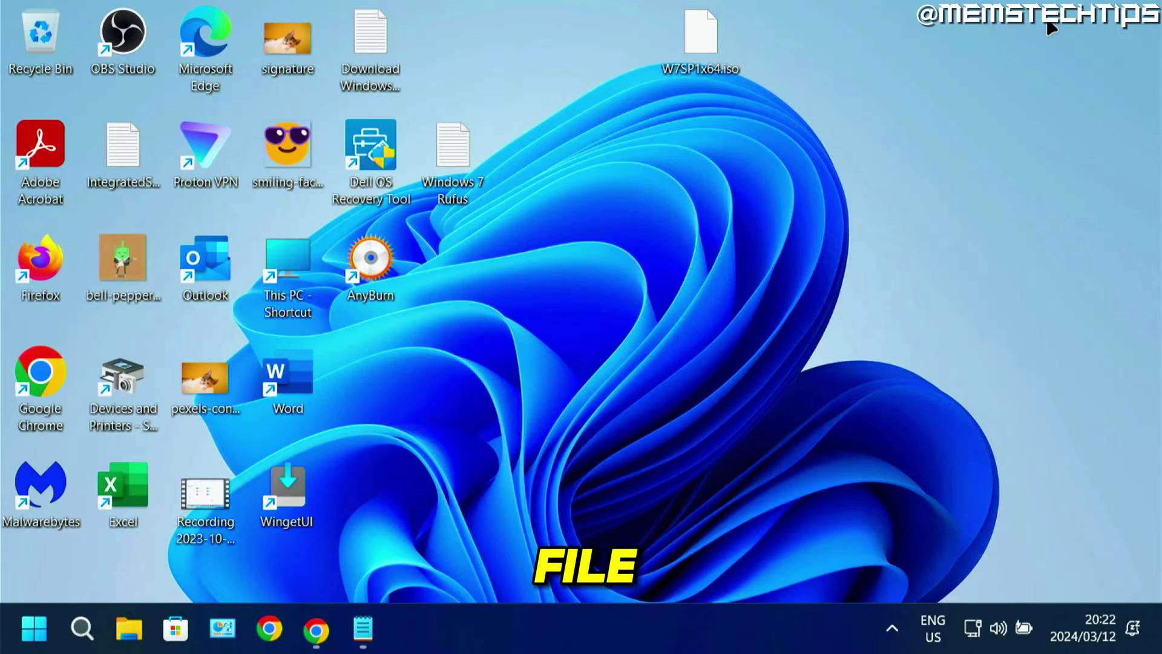
pyautogui.click(363, 633)
pyautogui.moveTo(177, 387); pyautogui.dragTo(91, 388)
pyautogui.click(180, 394)
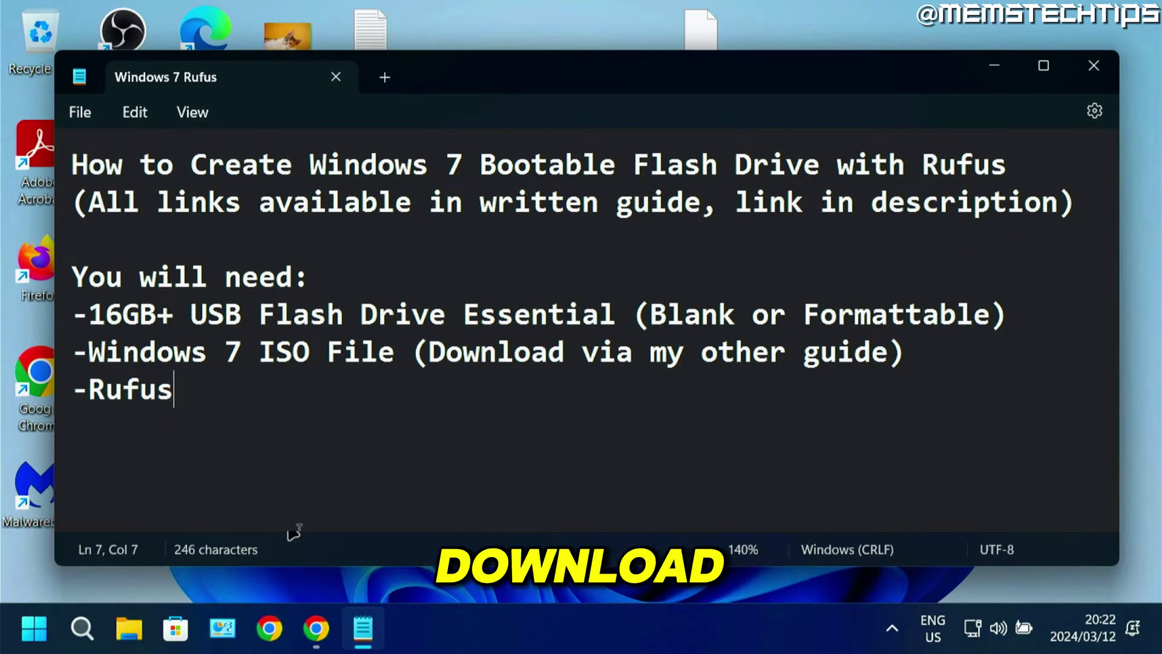
pyautogui.click(315, 630)
# Search Google for 'rufus download' and open the official rufus.ie site.
pyautogui.click(379, 27)
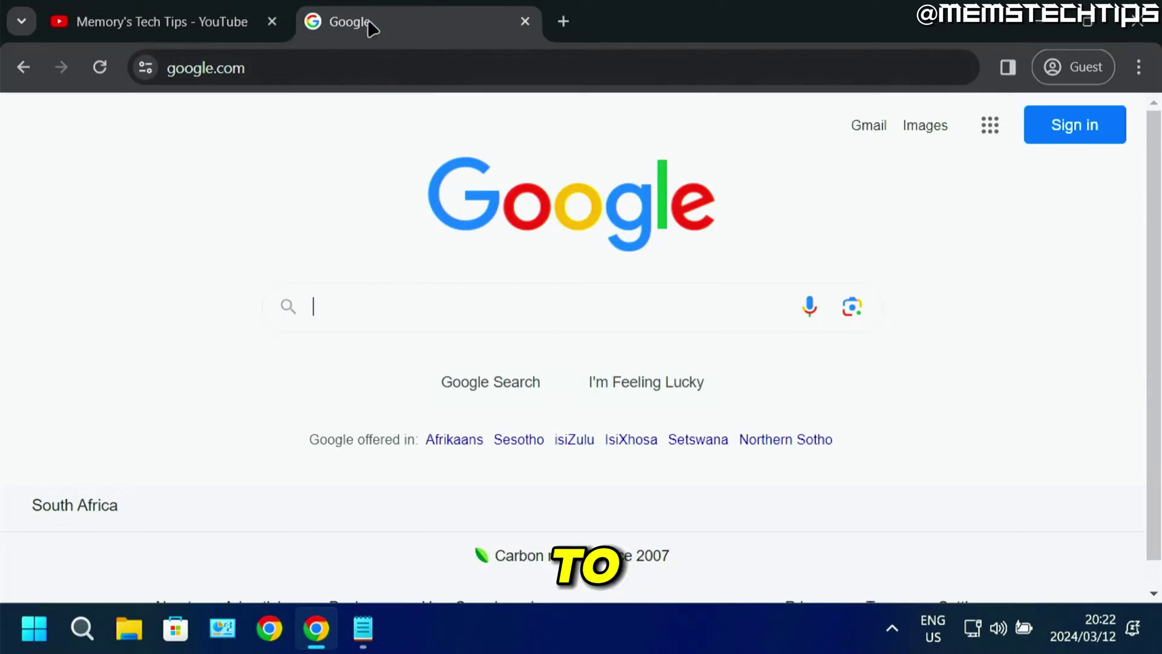
pyautogui.click(391, 312)
pyautogui.write('r')
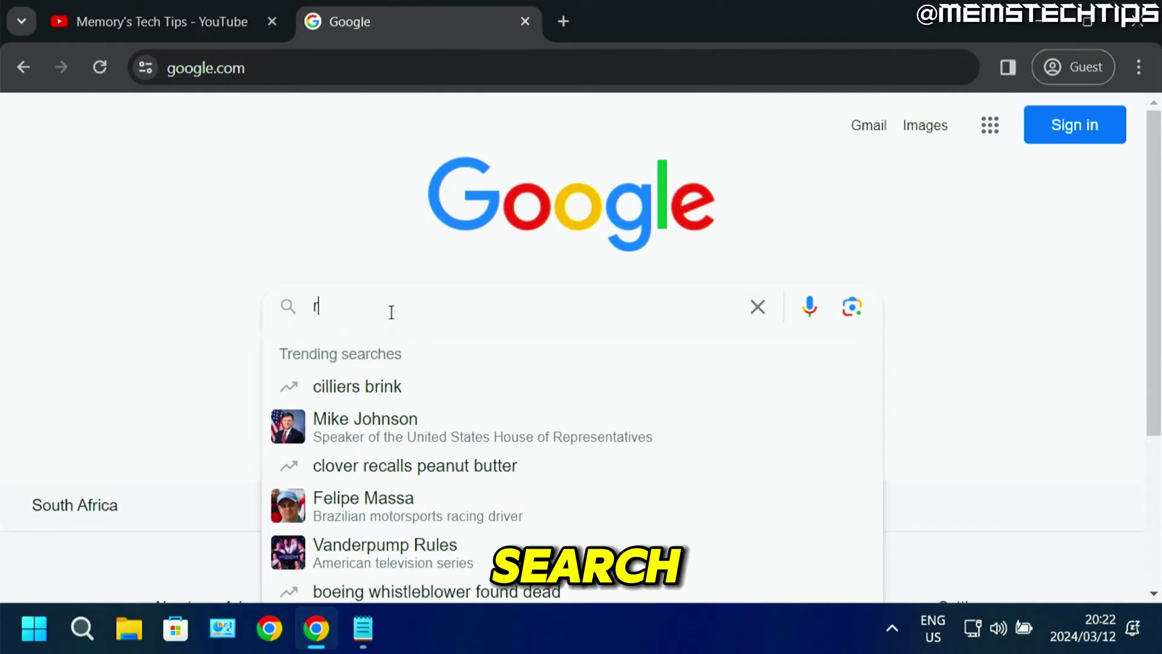
pyautogui.write('ufus download')
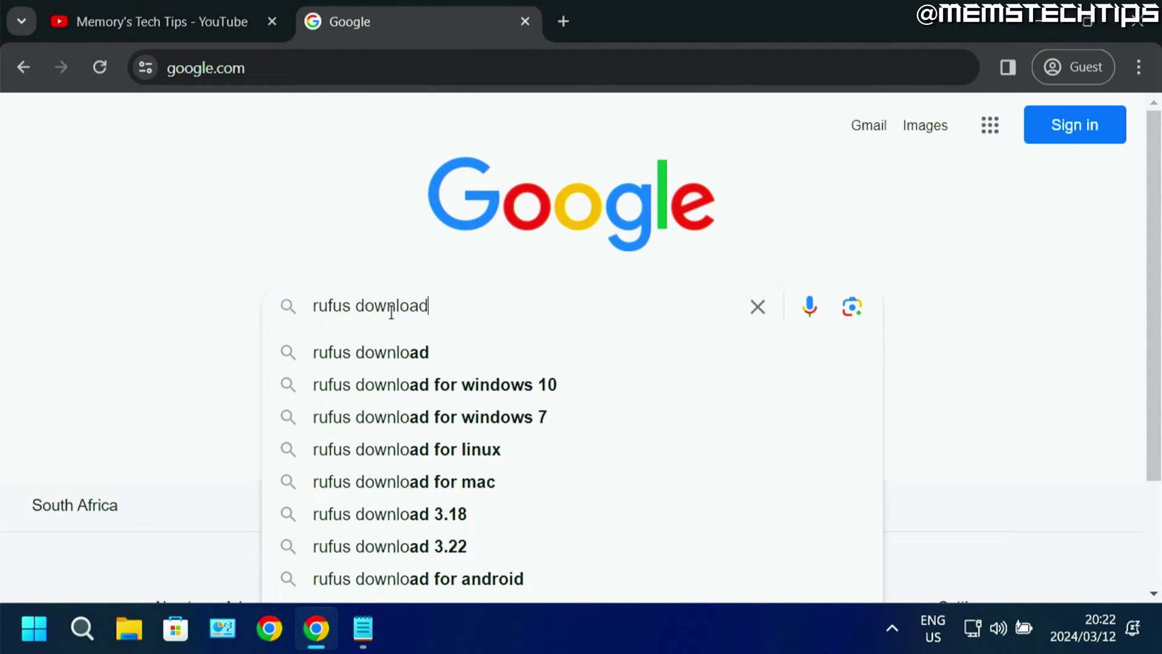
pyautogui.press('Return')
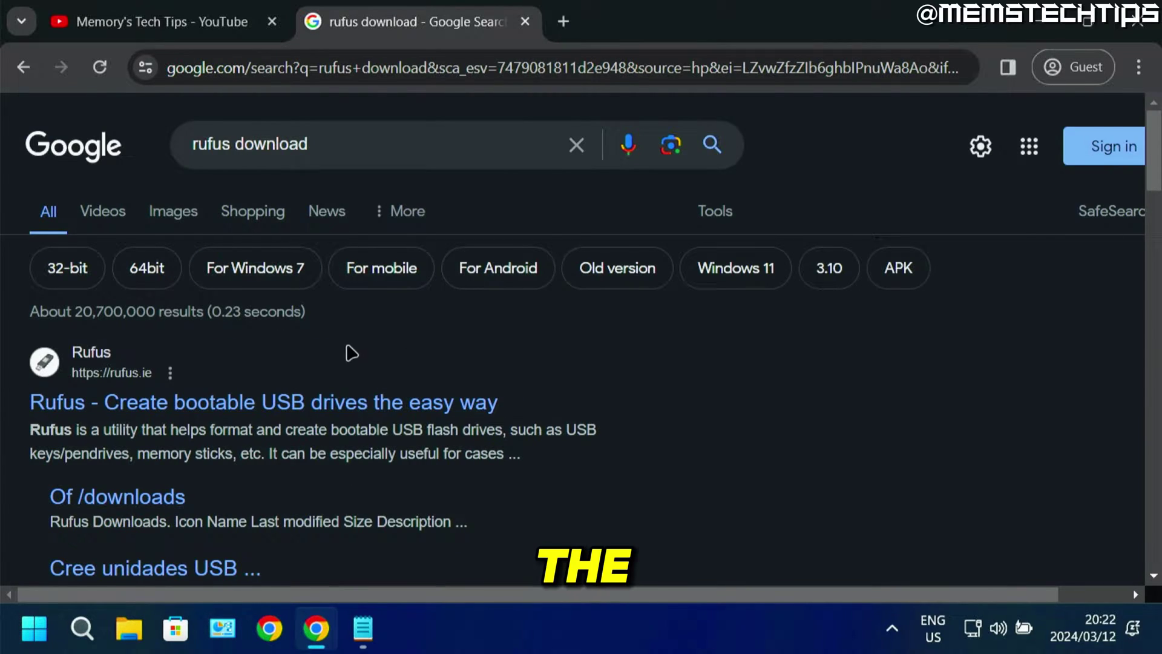
pyautogui.scroll(-2, 351, 353)
pyautogui.click(180, 296)
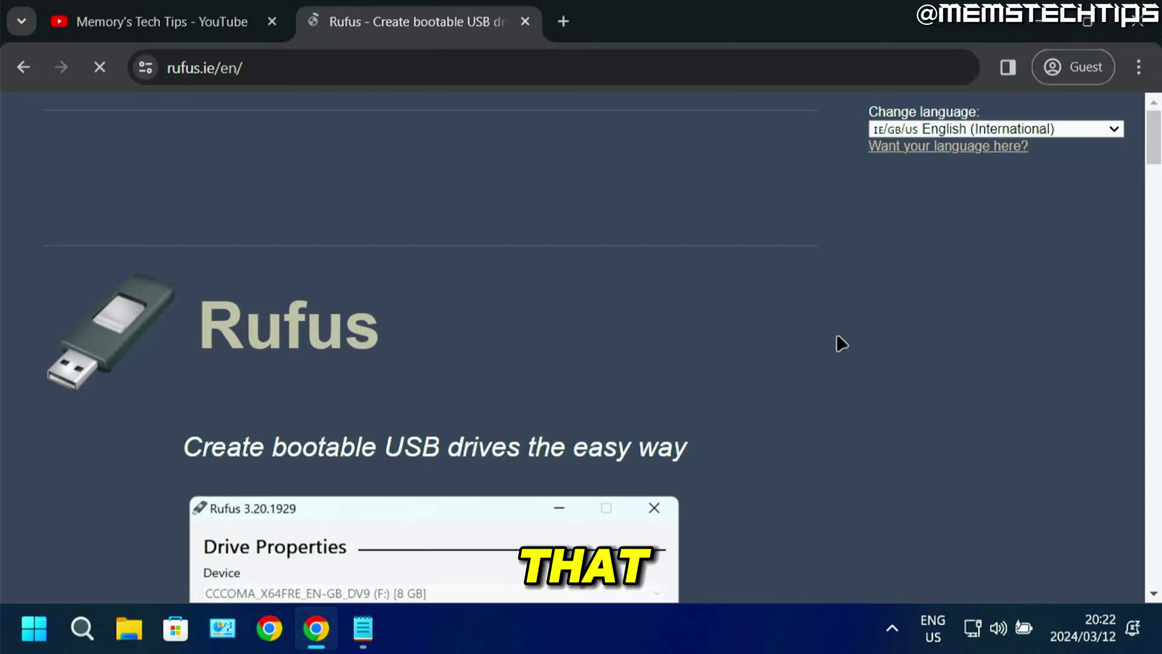
# Download and save rufus-4.4.exe, then launch rufus-4.4 (1).exe from Chrome's downloads.
pyautogui.scroll(-15, 836, 333)
pyautogui.scroll(1, 833, 333)
pyautogui.scroll(-8, 834, 333)
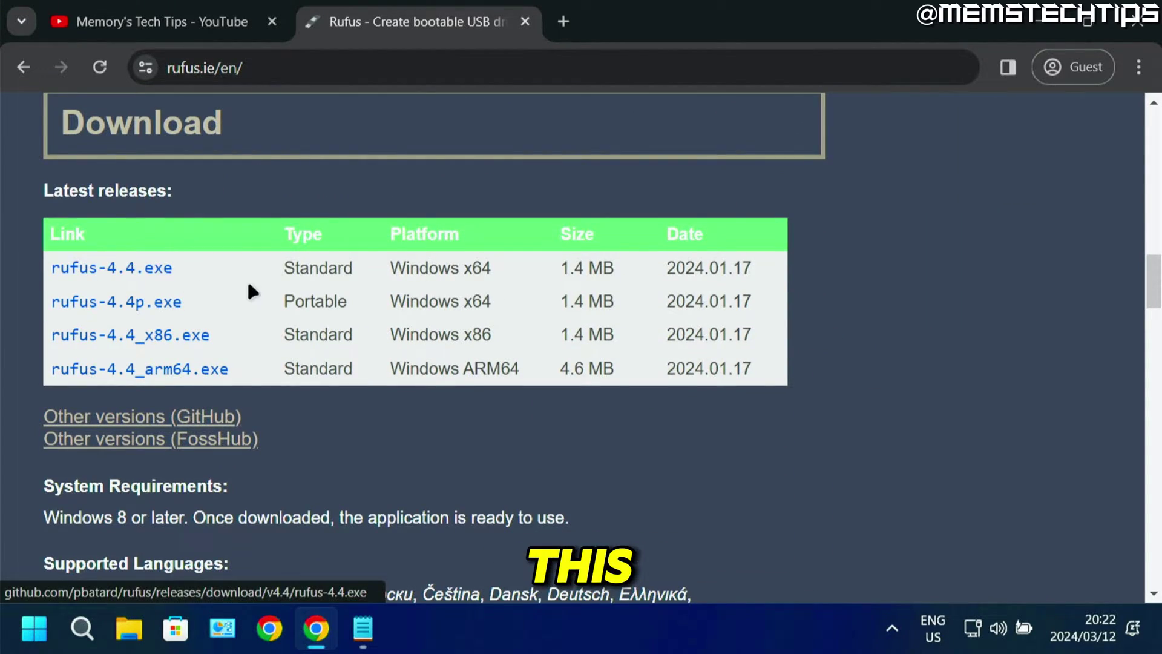
pyautogui.click(134, 272)
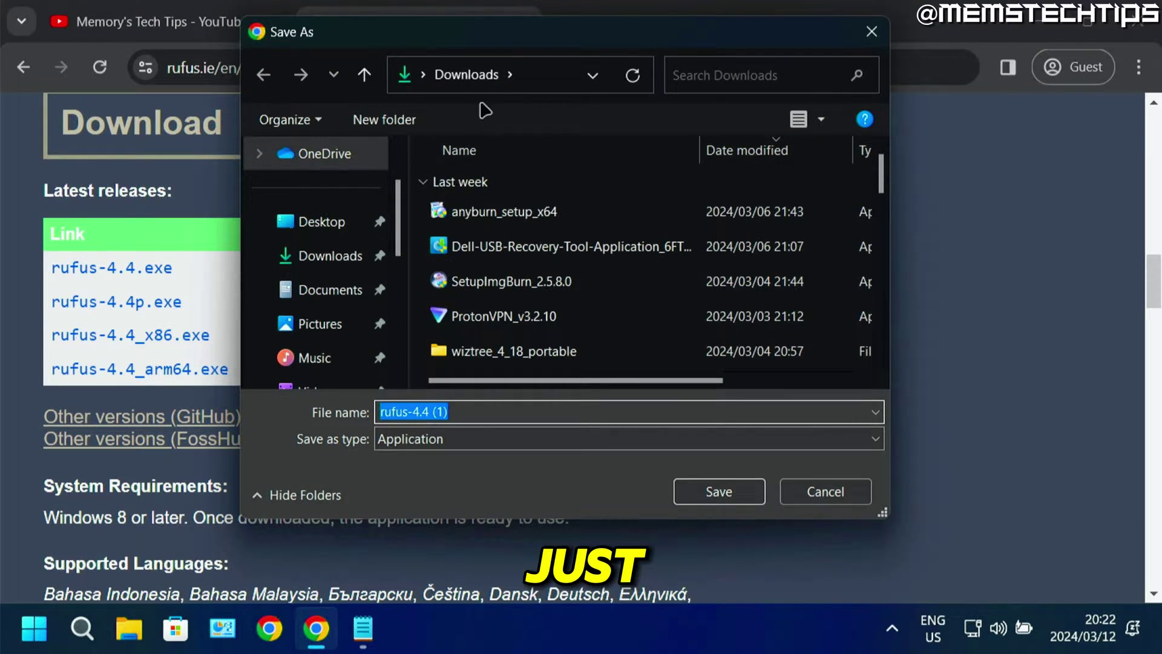
pyautogui.click(731, 487)
pyautogui.click(971, 66)
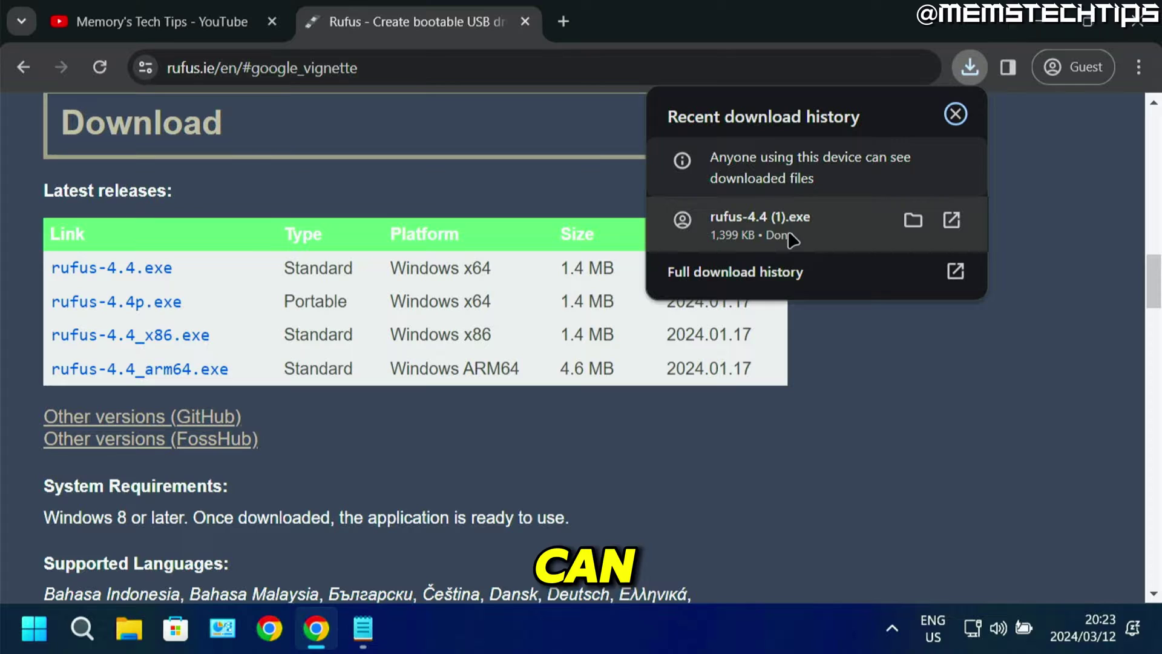
pyautogui.click(766, 233)
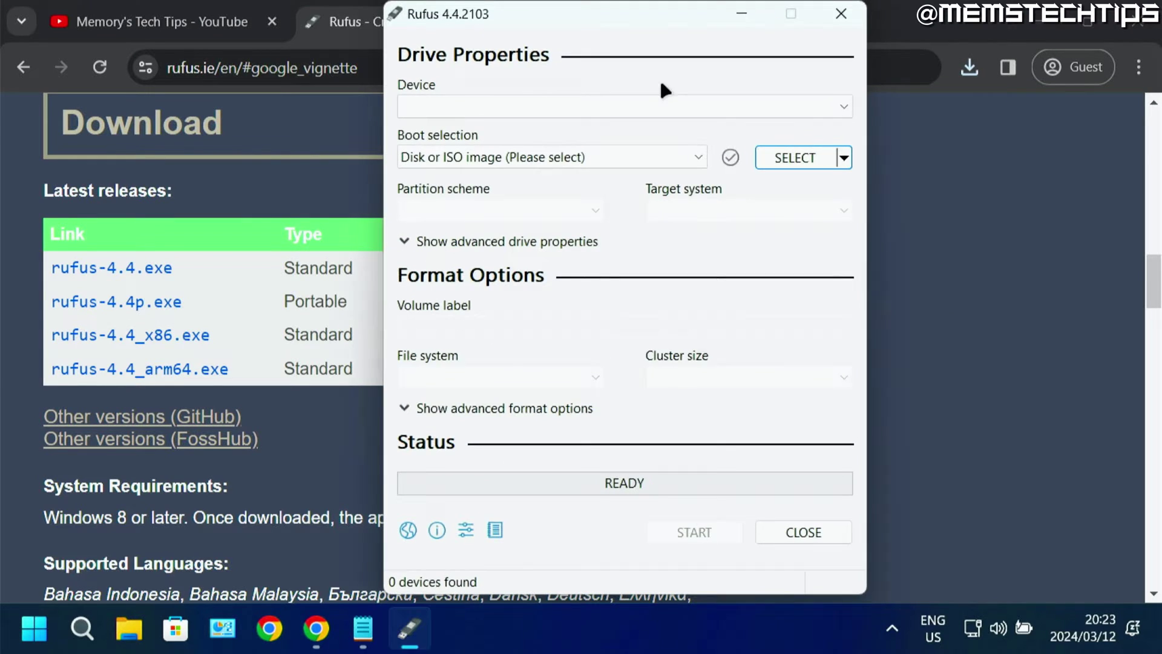
# Choose the DELLRESTORE (H:) 16 GB device, keep 'Disk or ISO image', and browse for an image.
pyautogui.click(1041, 18)
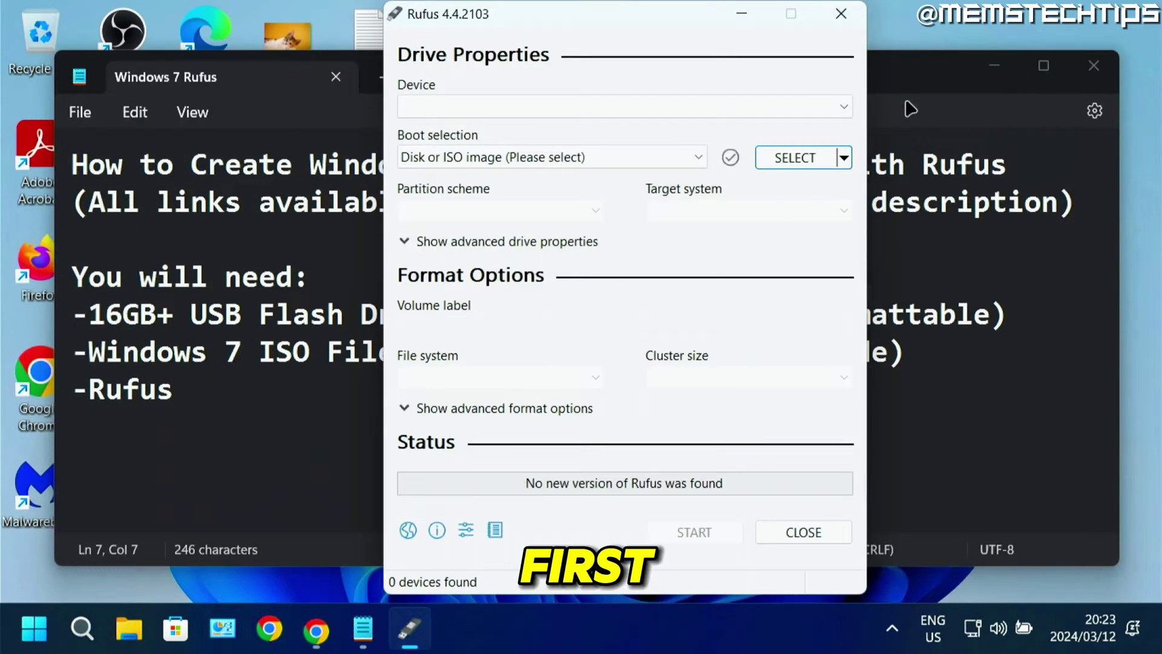
pyautogui.click(1005, 67)
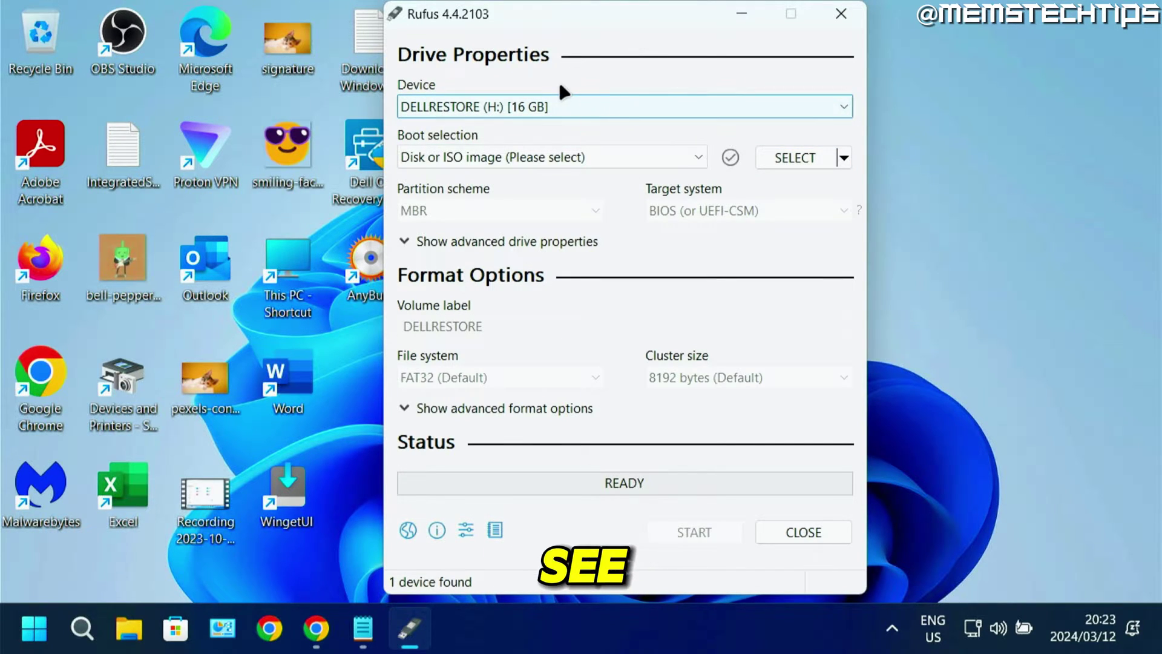
pyautogui.click(585, 111)
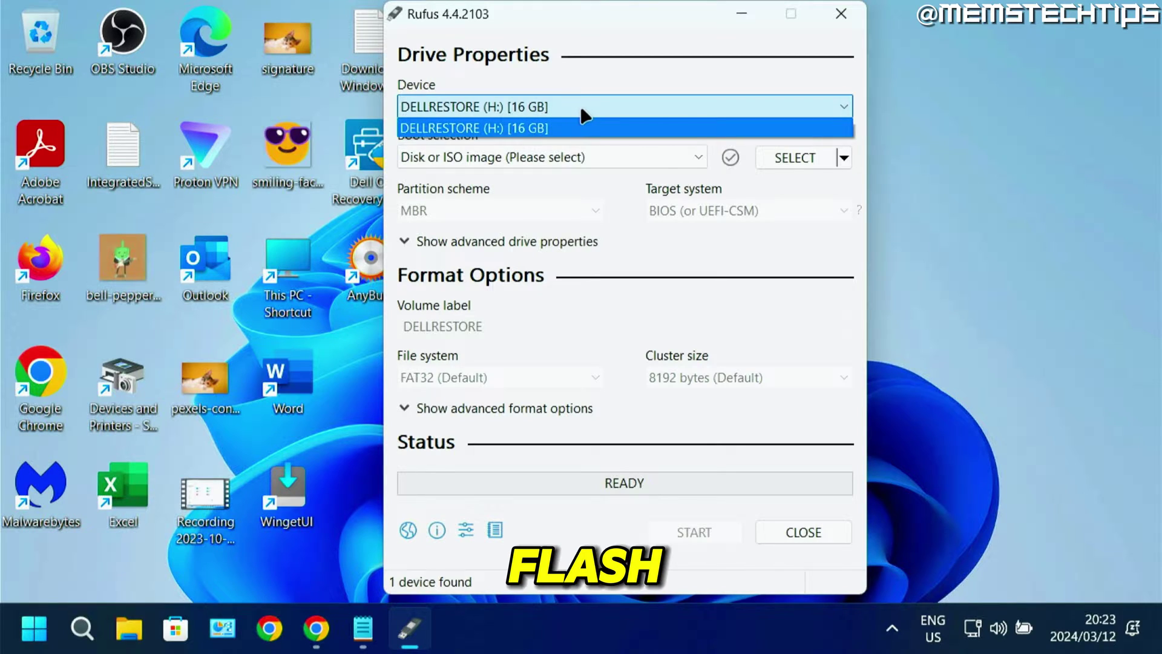
pyautogui.click(579, 106)
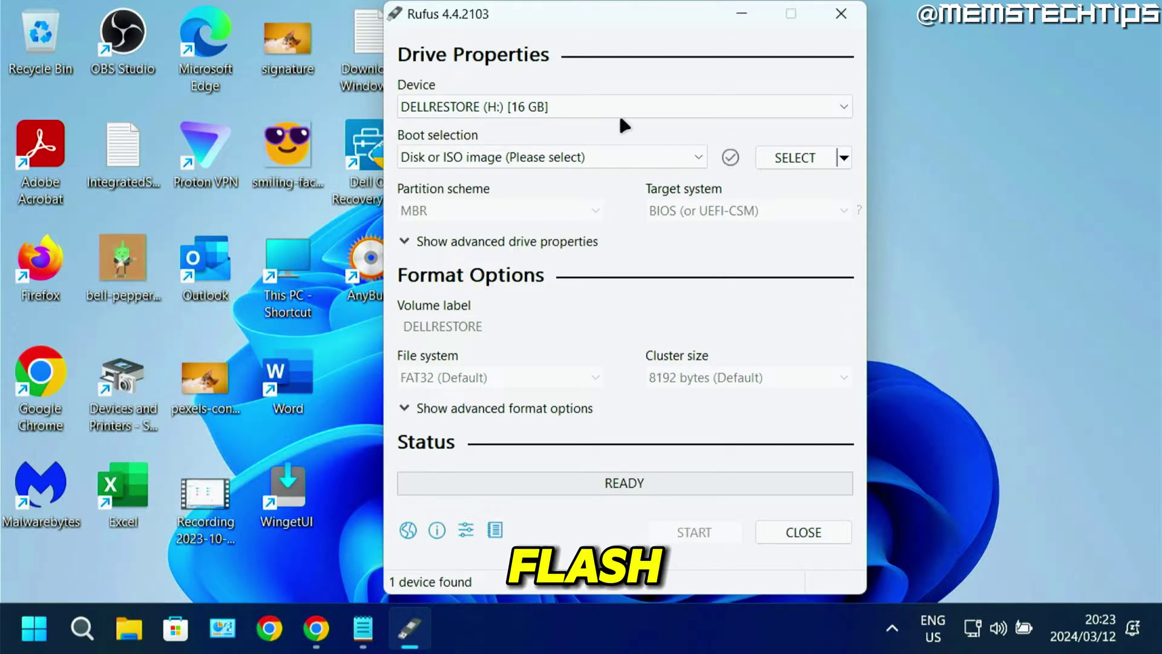
pyautogui.click(598, 150)
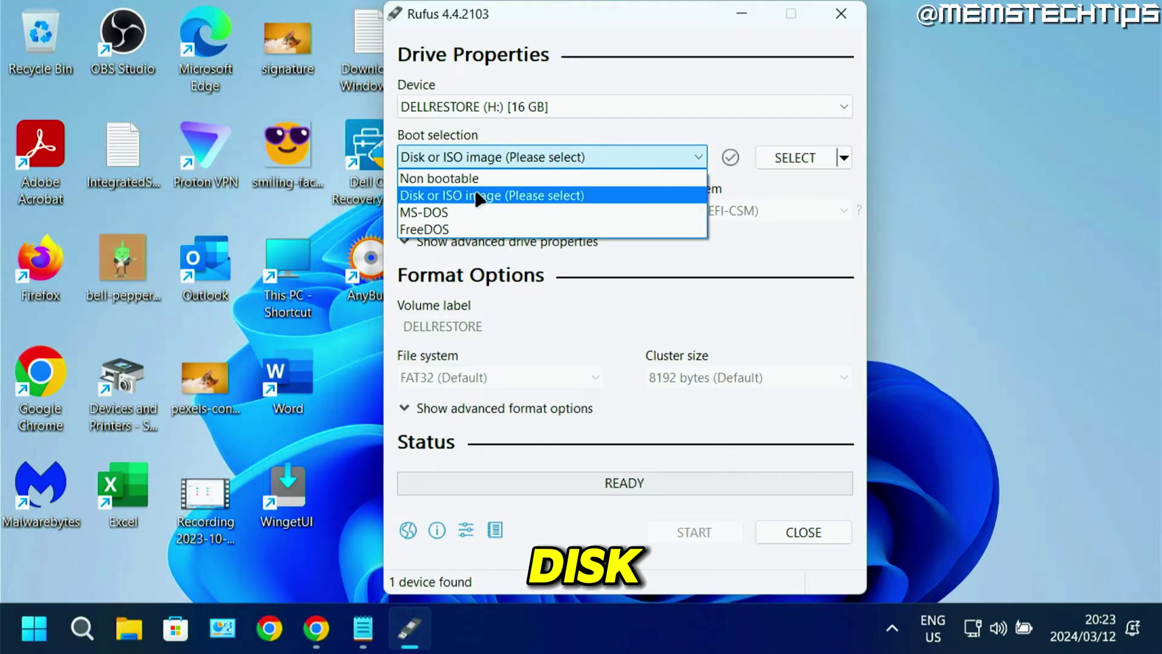
pyautogui.click(544, 200)
pyautogui.click(793, 159)
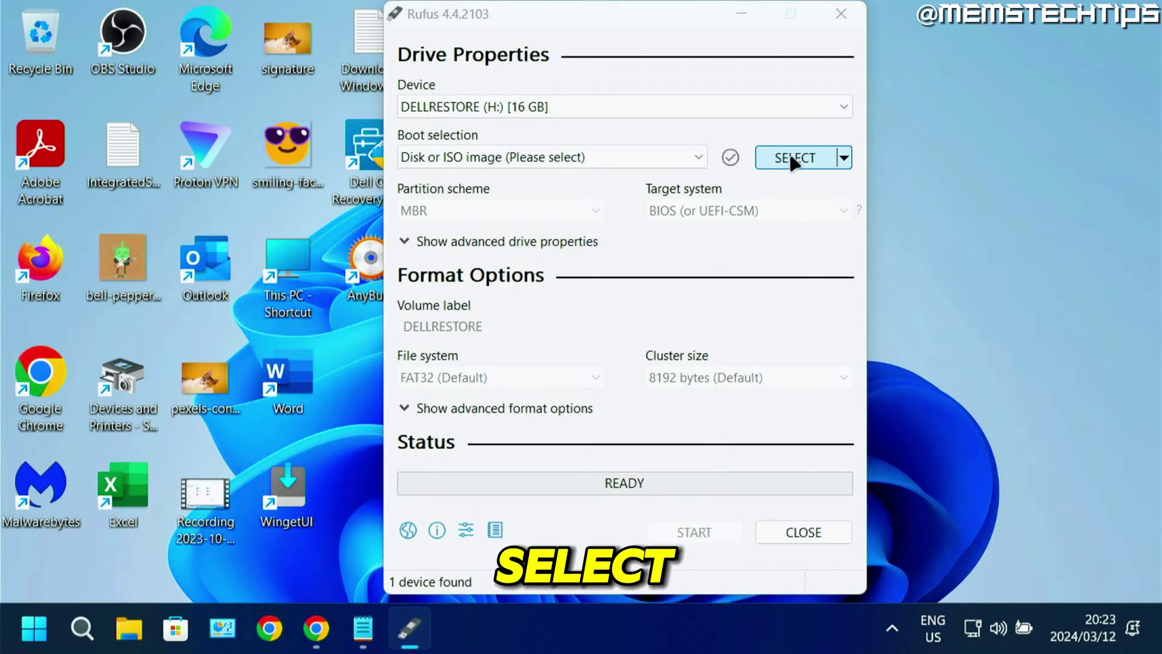
# Load W7SP1x64.iso from the Desktop as the Rufus boot image.
pyautogui.moveTo(705, 44); pyautogui.dragTo(599, 39)
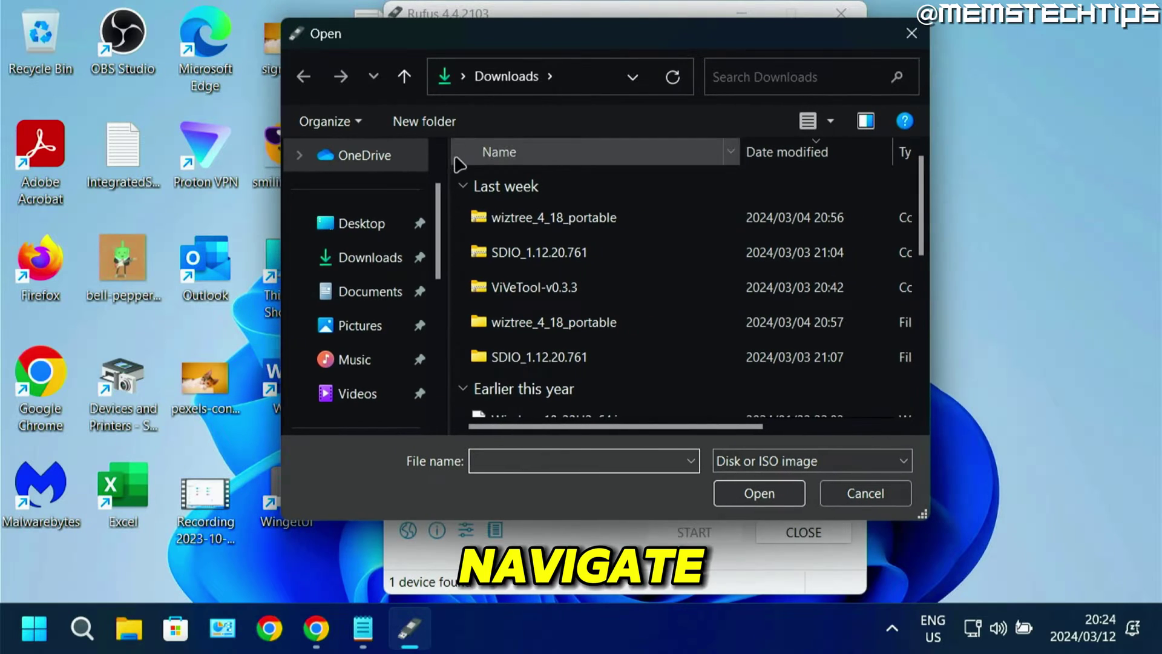
pyautogui.click(362, 224)
pyautogui.click(659, 242)
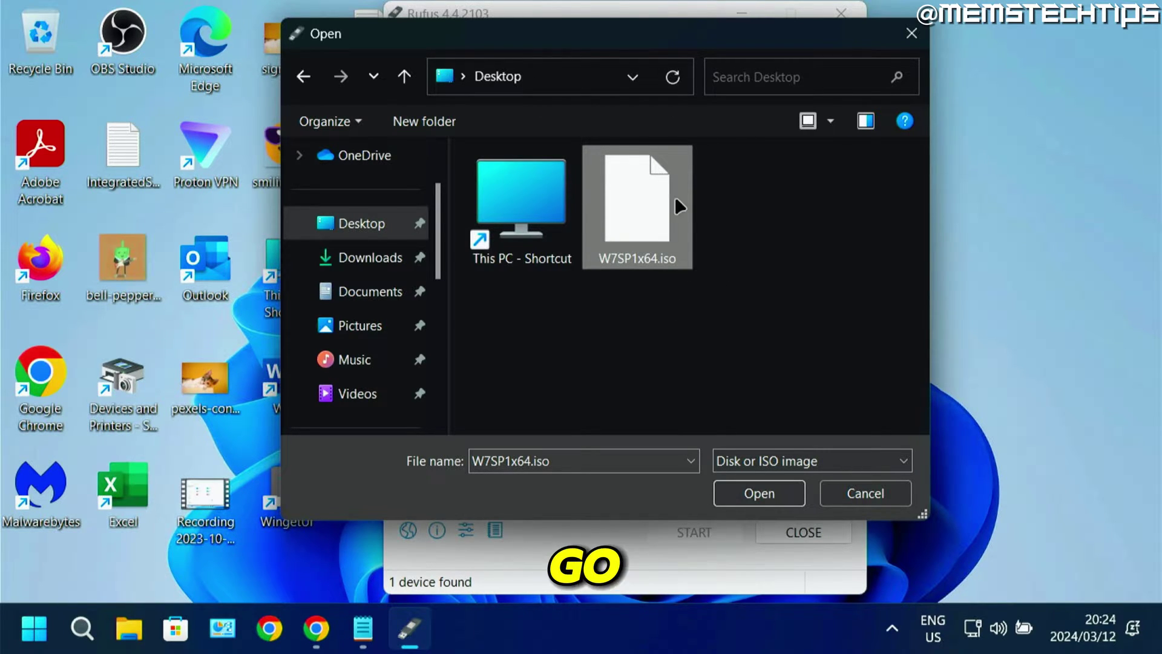
pyautogui.click(746, 493)
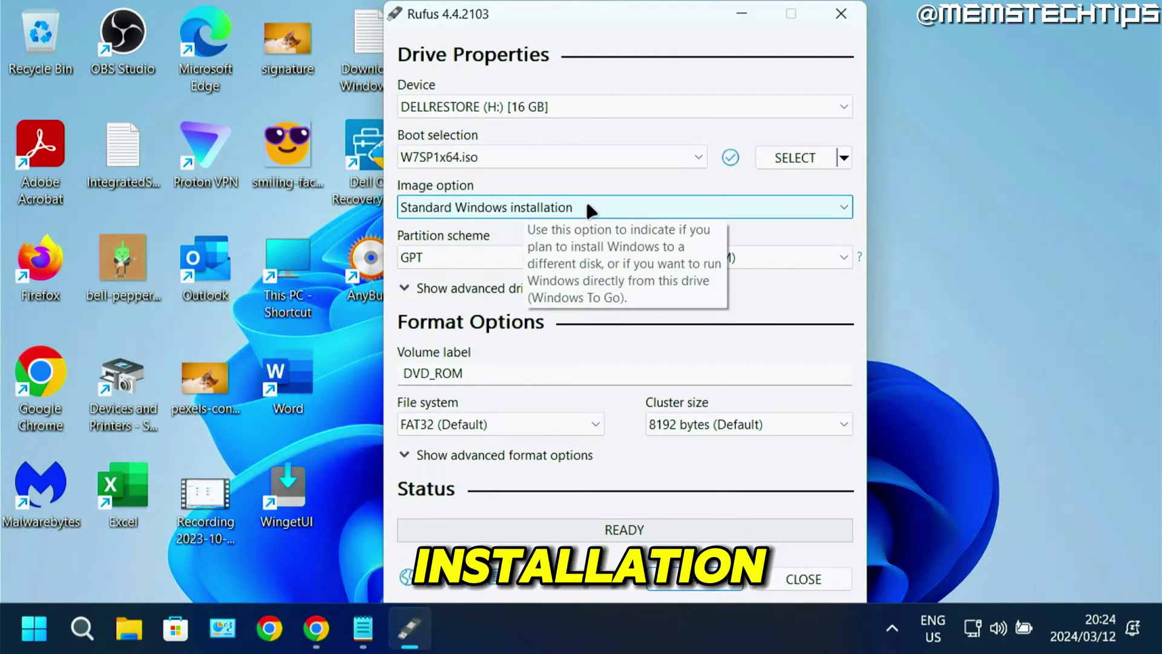
# Use MBR partitioning with BIOS (or UEFI-CSM) target and replace volume label DVD_ROM with WIN7.
pyautogui.click(472, 255)
pyautogui.click(437, 276)
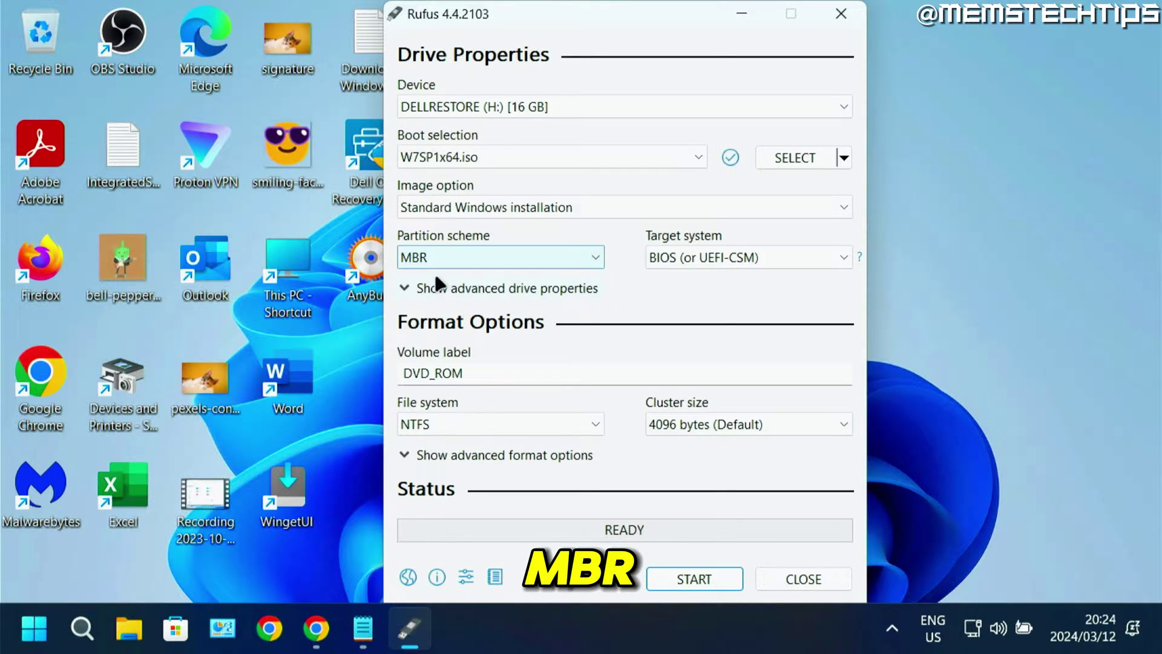
pyautogui.click(726, 258)
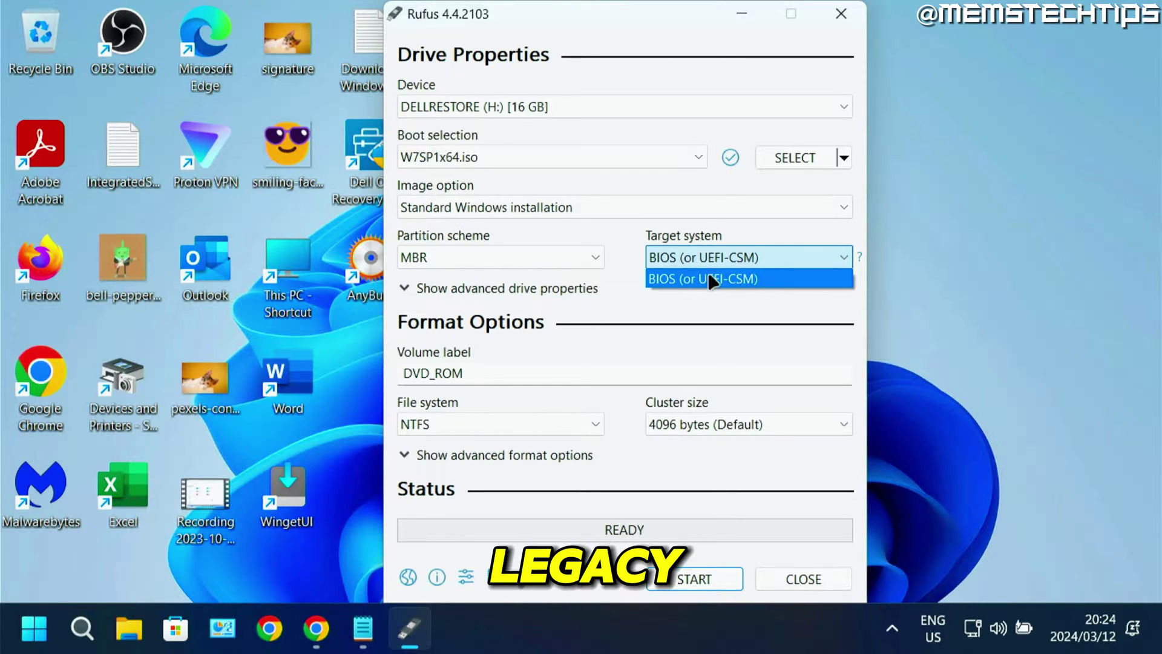
pyautogui.click(705, 279)
pyautogui.click(502, 258)
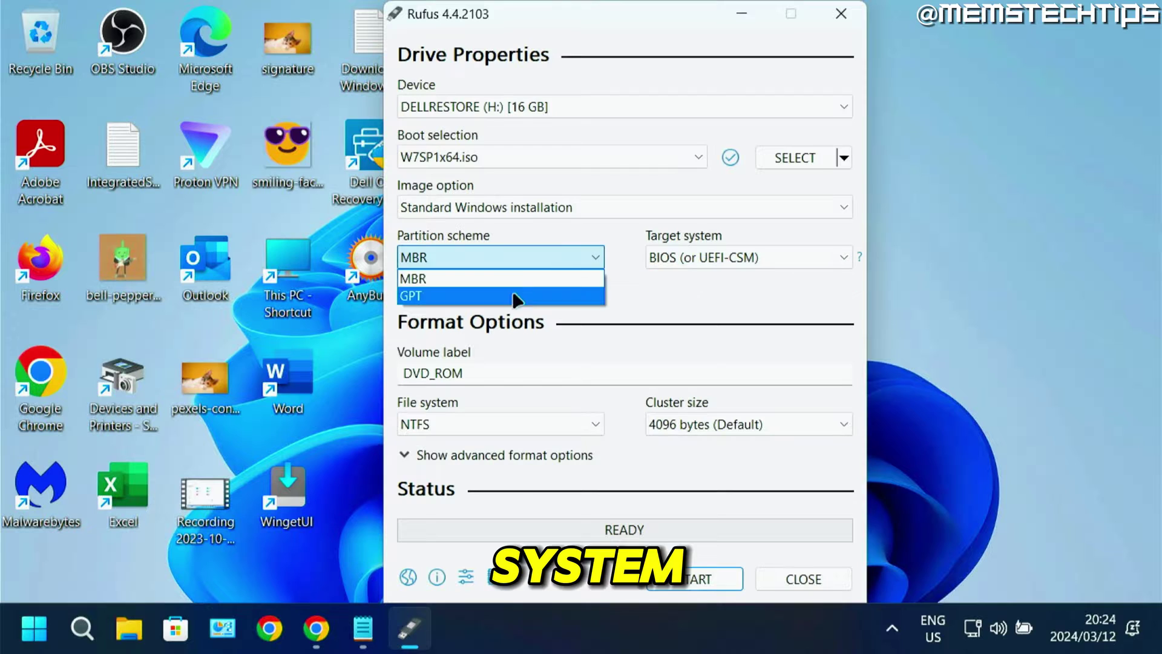
pyautogui.click(466, 296)
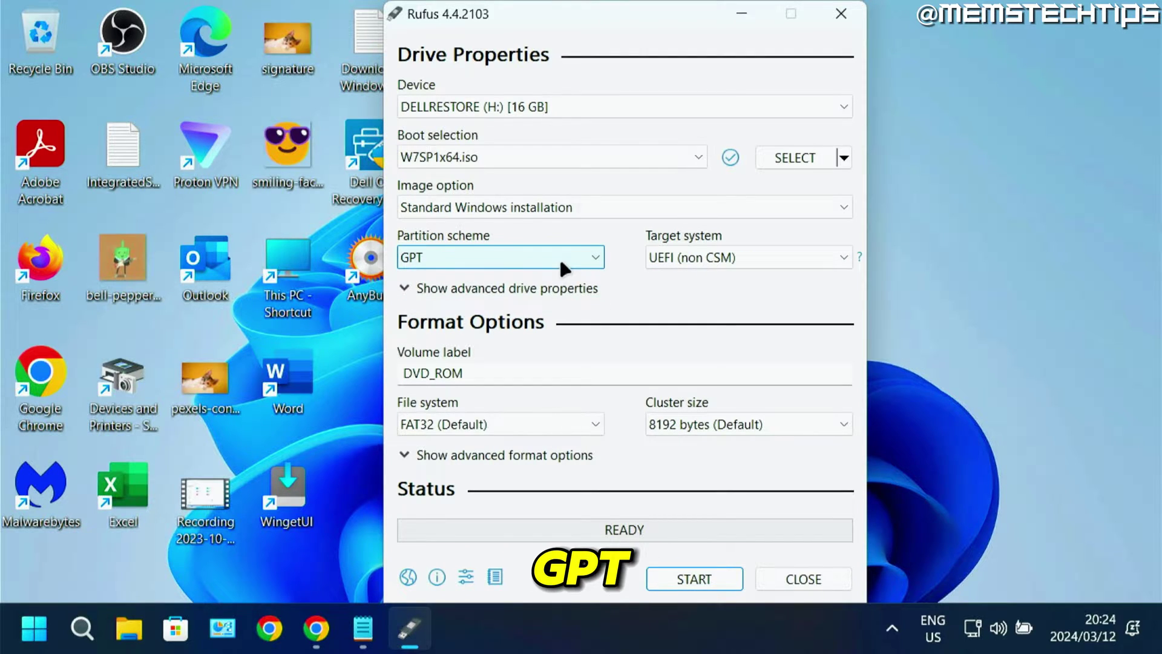
pyautogui.click(516, 257)
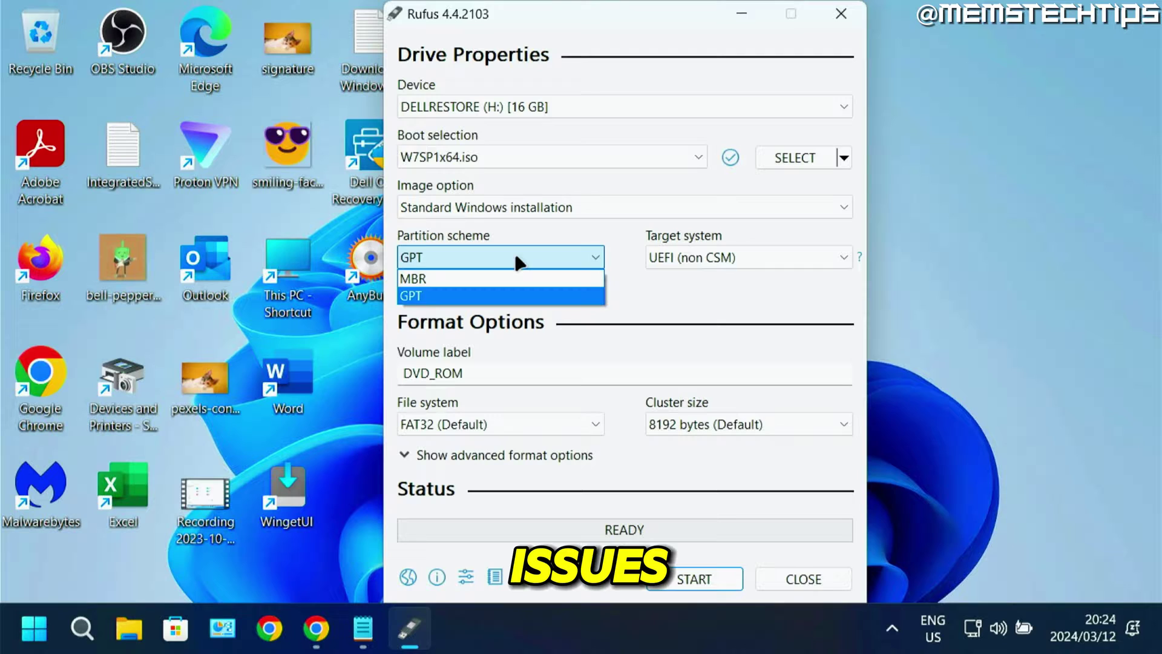
pyautogui.click(469, 279)
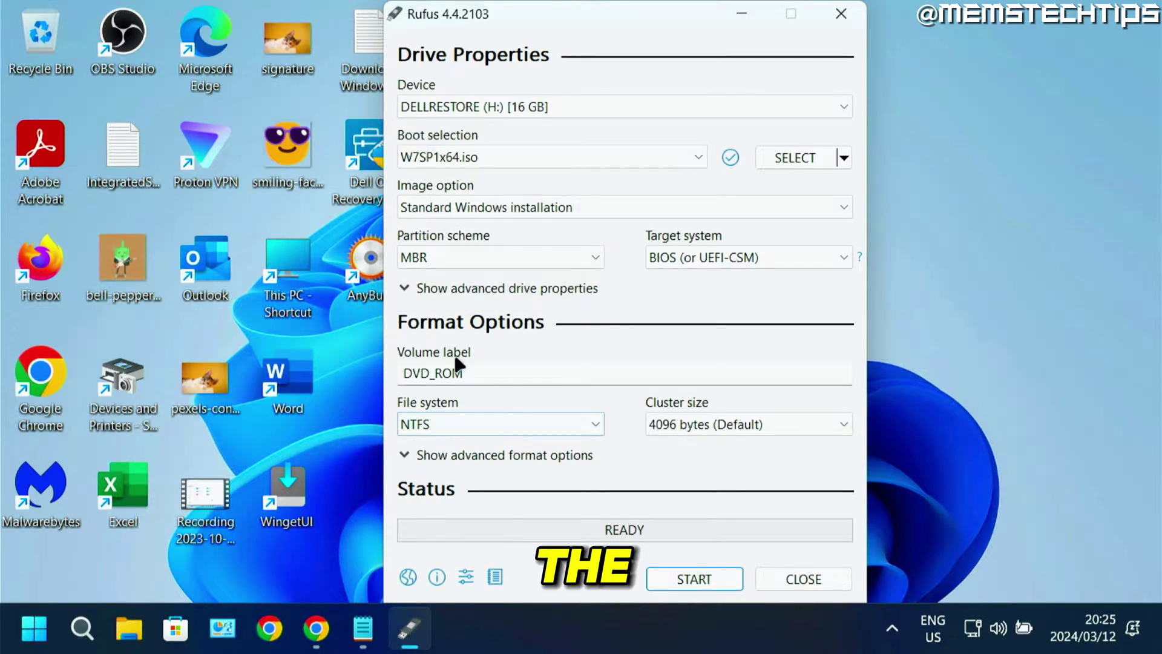
pyautogui.doubleClick(493, 372)
pyautogui.write('WIN7')
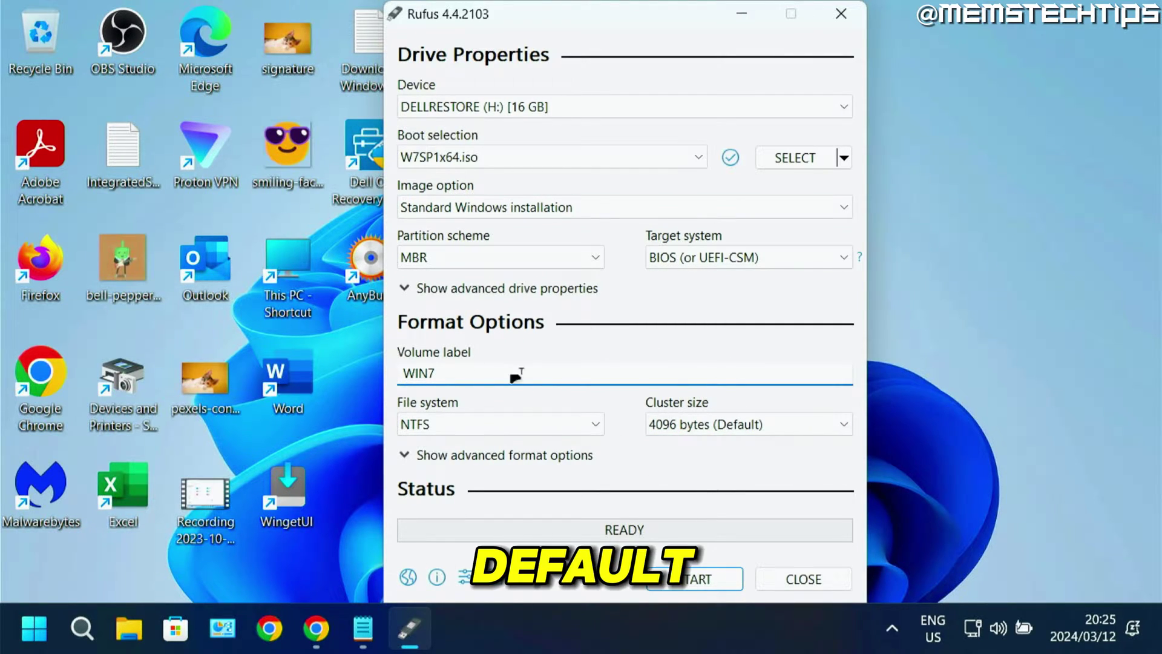
# Start writing the image, accepting the drive-in-use and data-erase warnings.
pyautogui.click(714, 572)
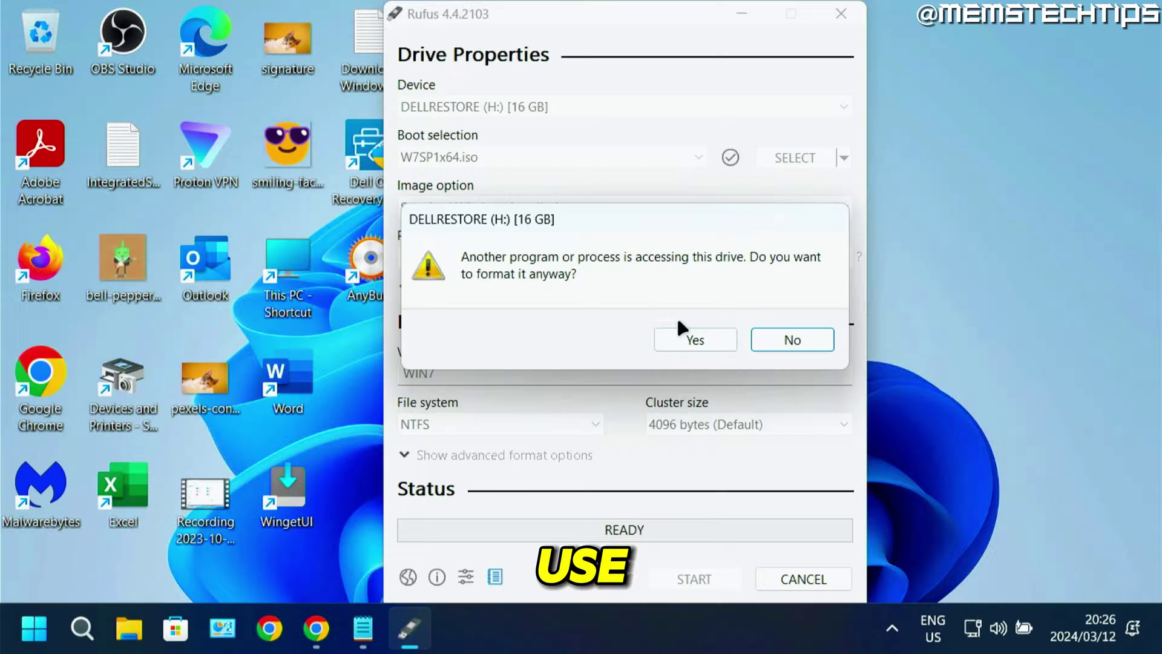
pyautogui.click(724, 344)
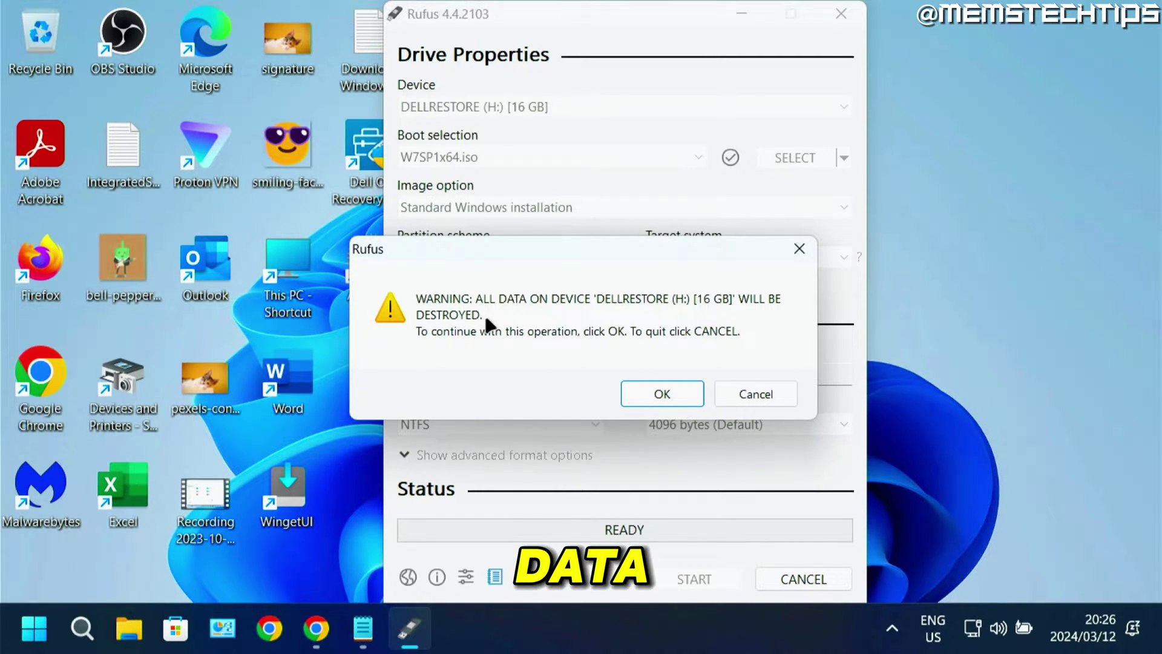
pyautogui.click(672, 392)
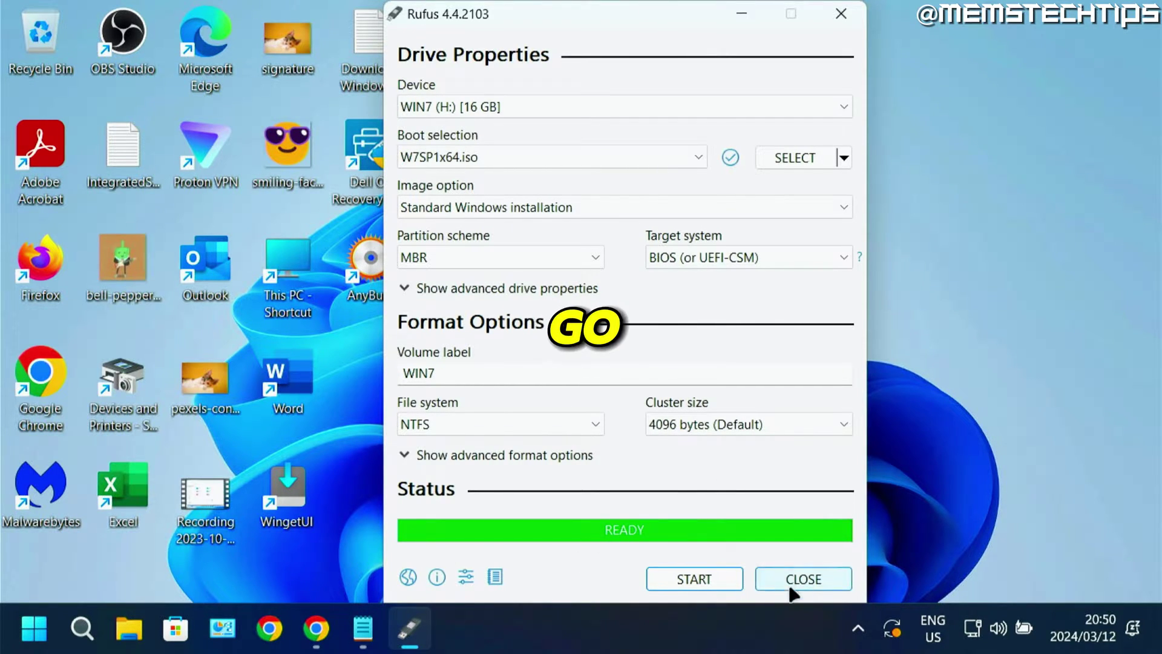
# Close Rufus and browse WIN7 (H:) in File Explorer to check its boot, efi and sources files.
pyautogui.click(822, 572)
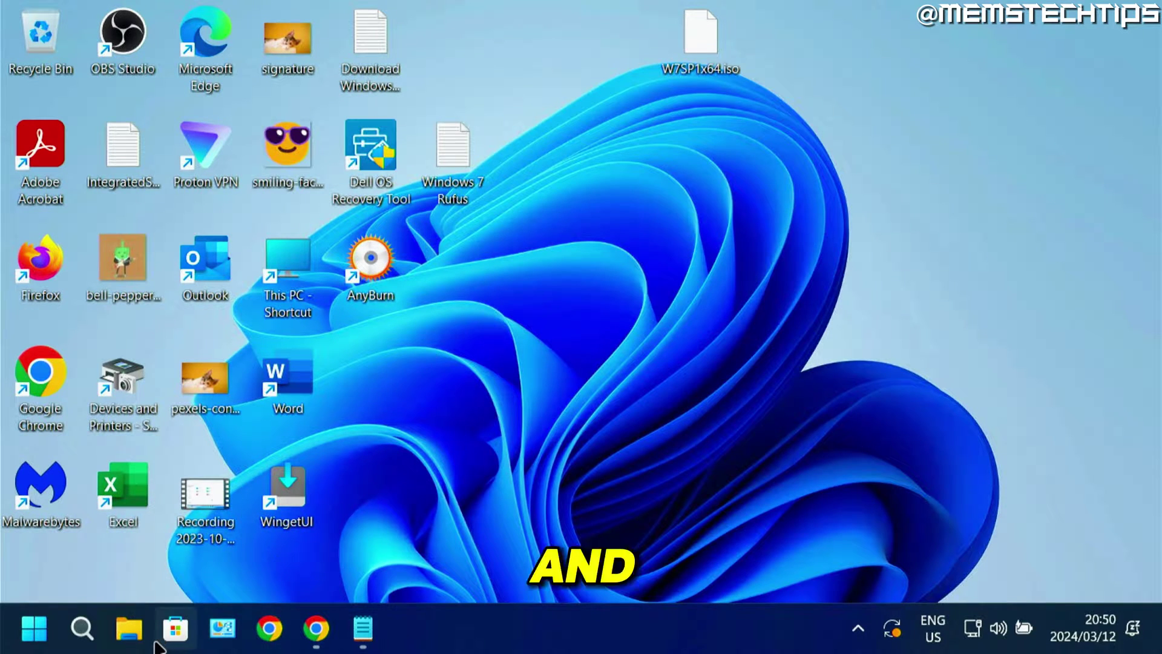
pyautogui.click(129, 627)
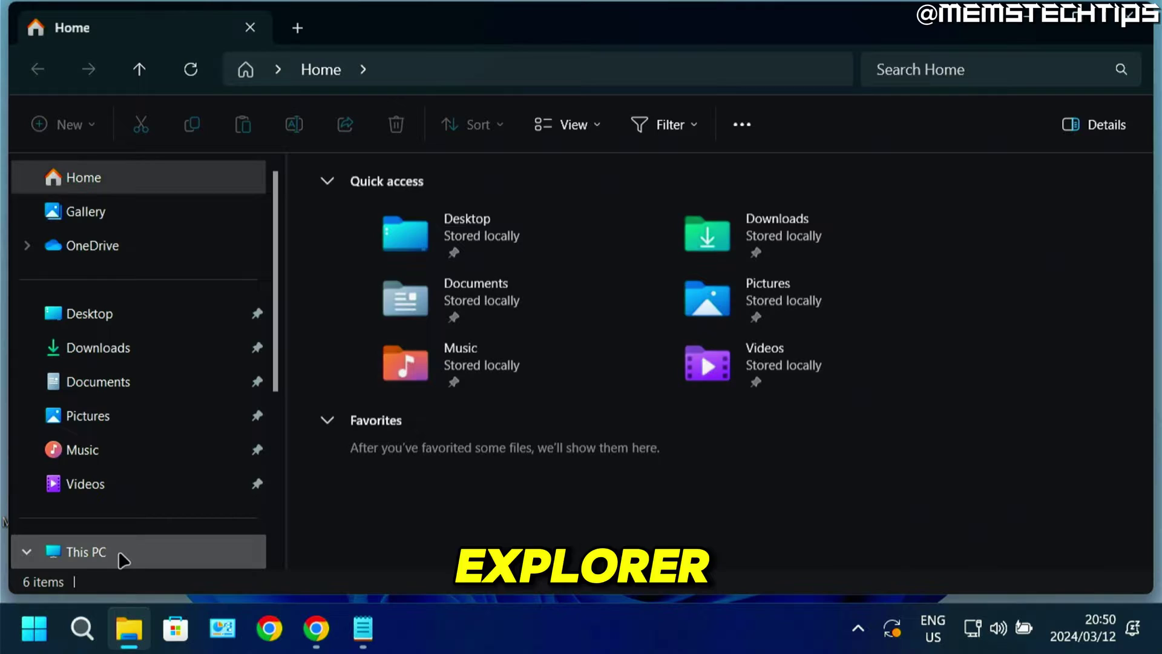
pyautogui.click(120, 551)
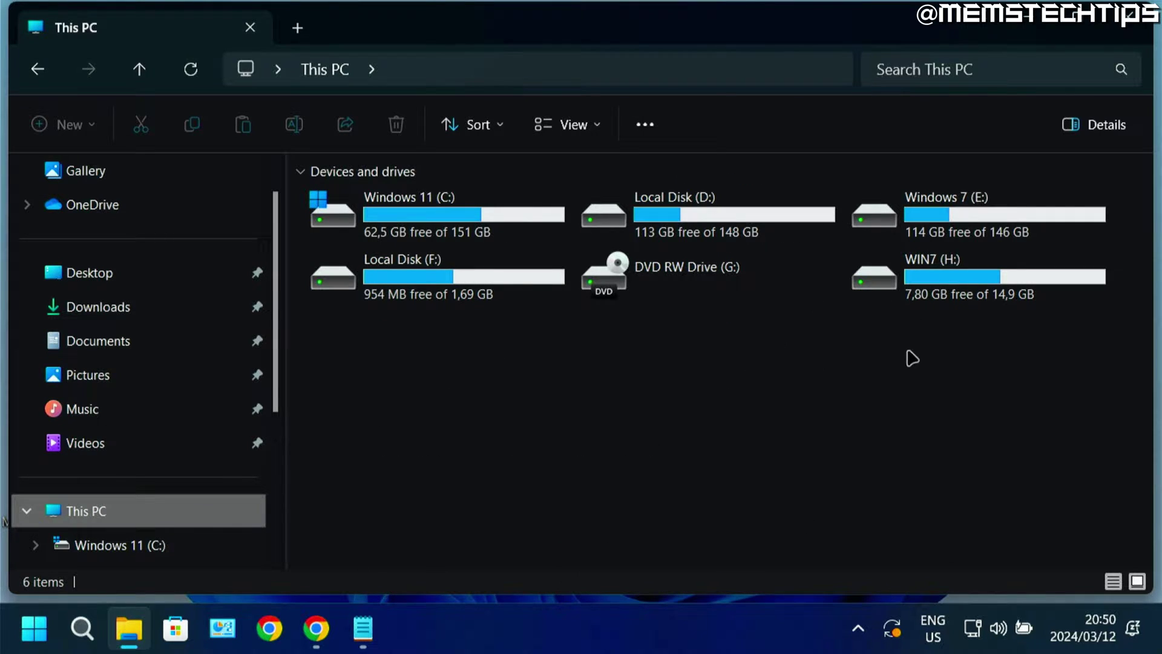
pyautogui.click(935, 297)
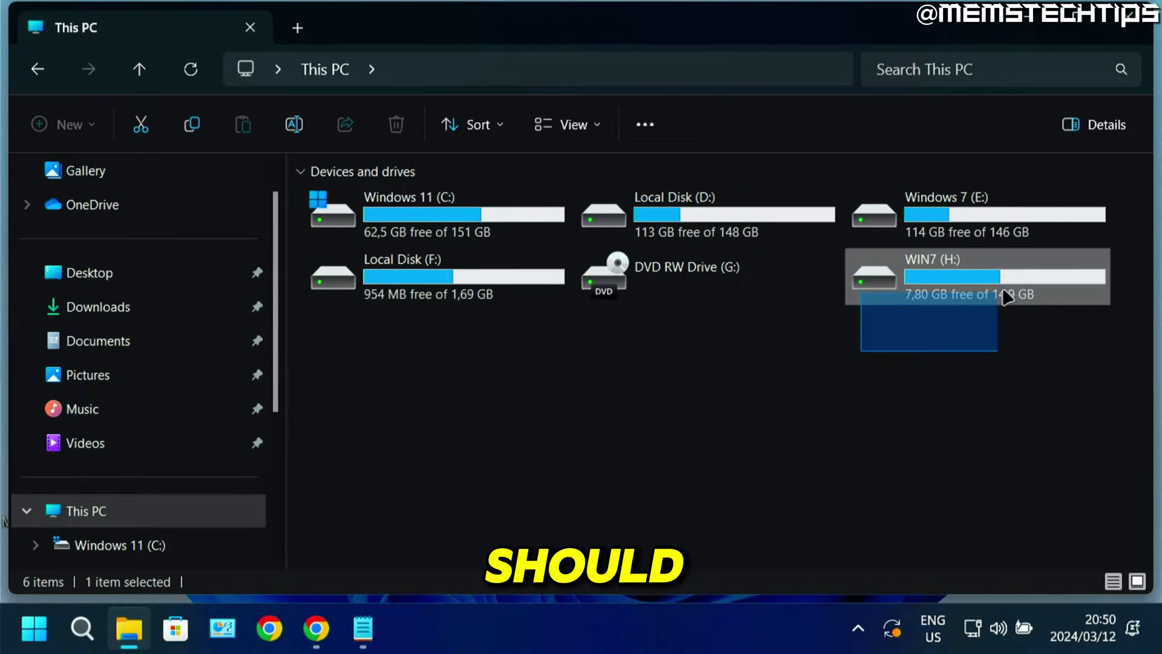
pyautogui.doubleClick(965, 279)
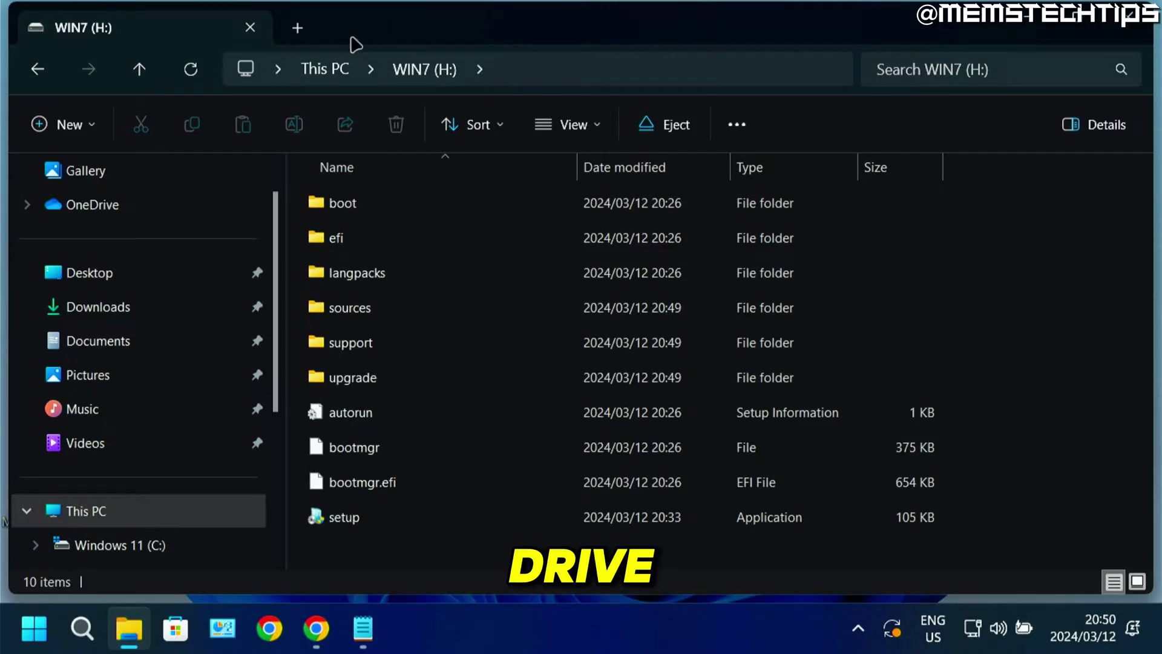
pyautogui.click(337, 71)
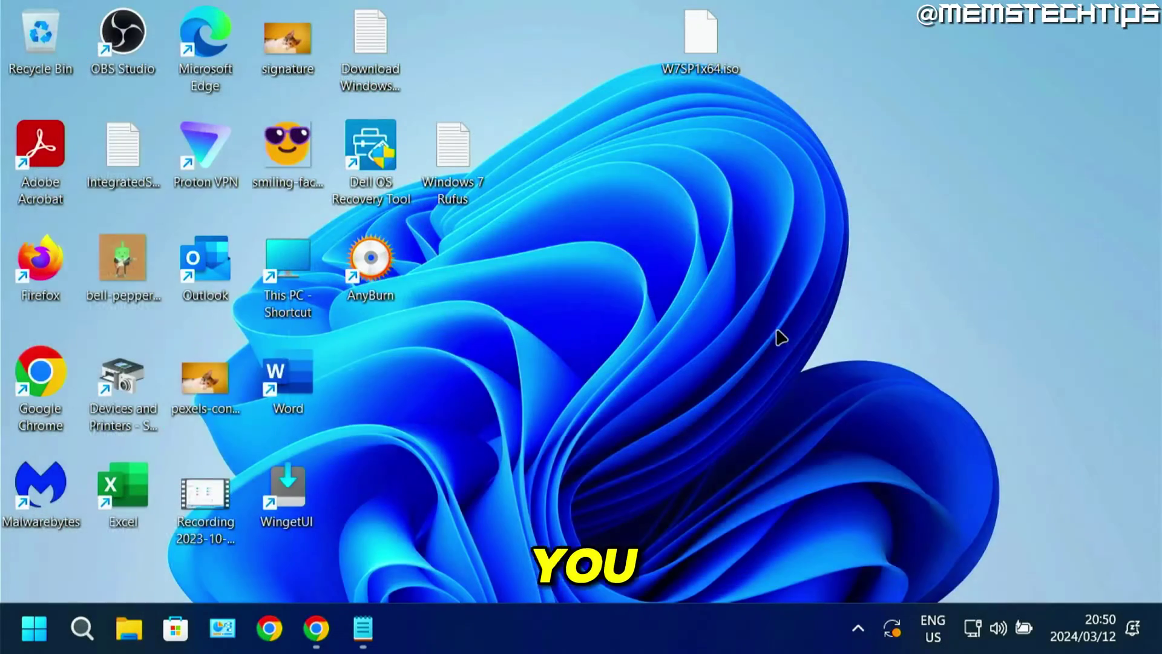